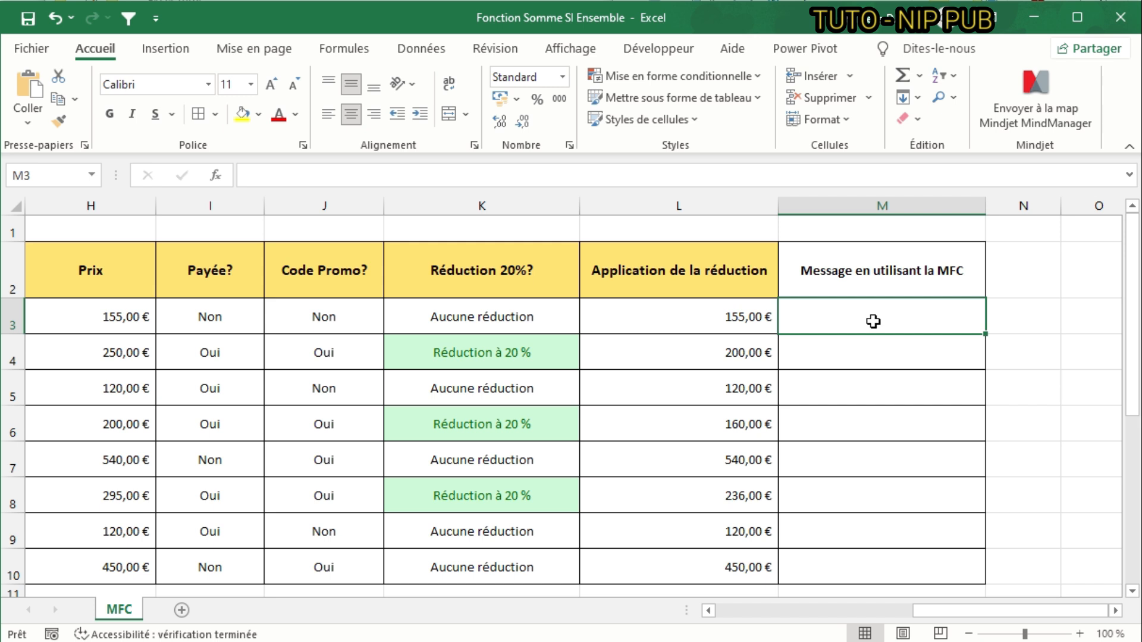
- Start an SI formula in M3 that tests whether the Code Promo cell J3 equals "Oui", and open the value-if-true text
{"action": "type", "text": "="}
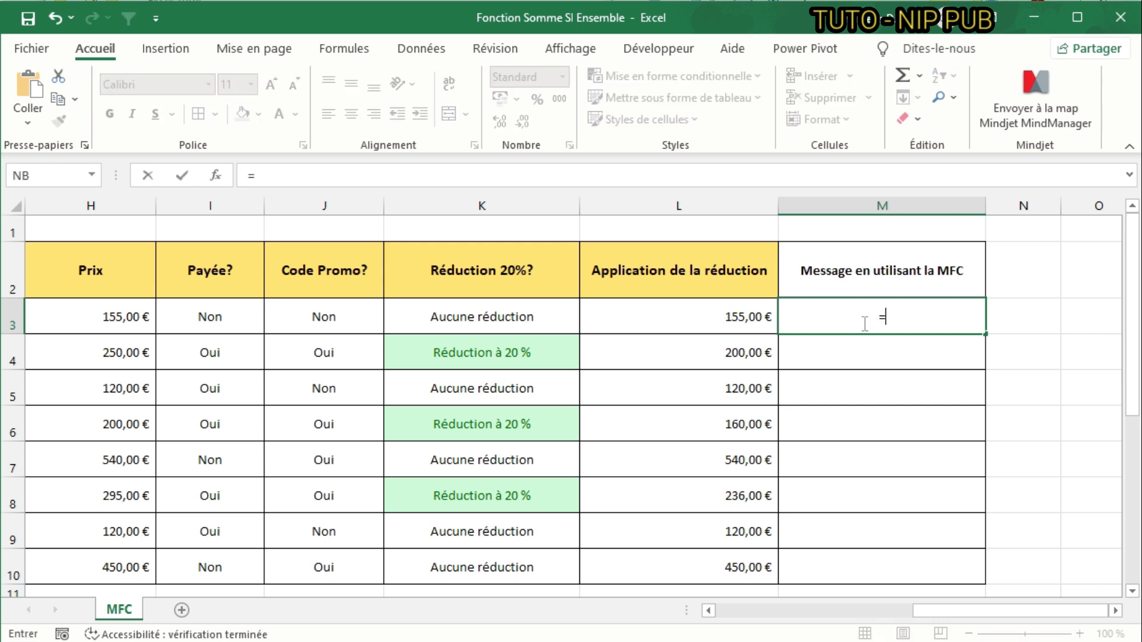
{"action": "type", "text": "si"}
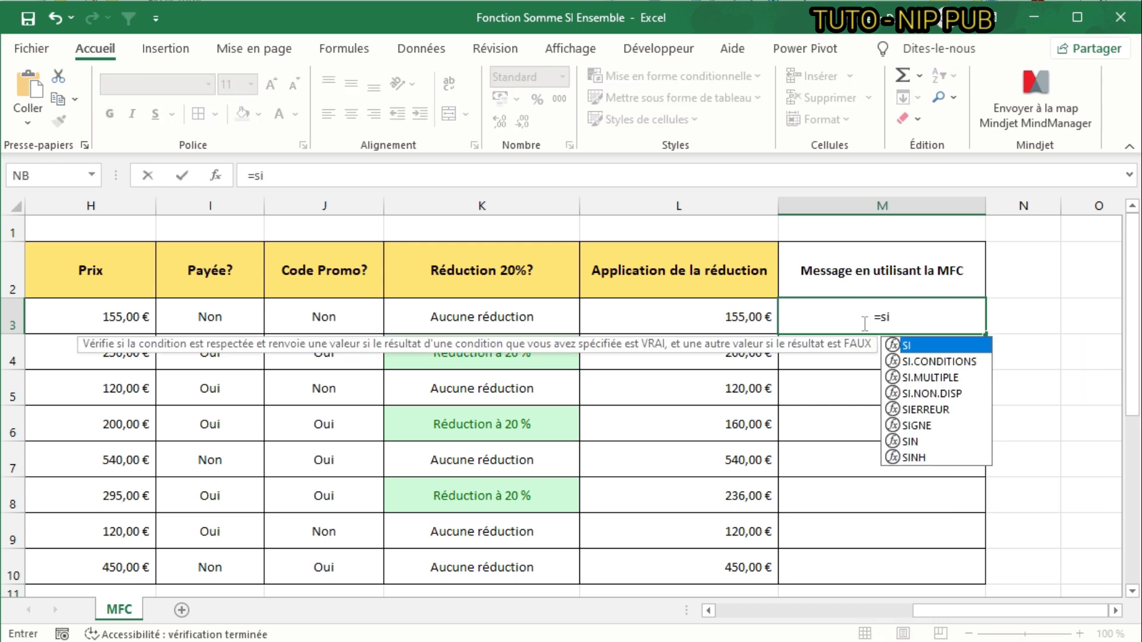
{"action": "key", "text": "Tab"}
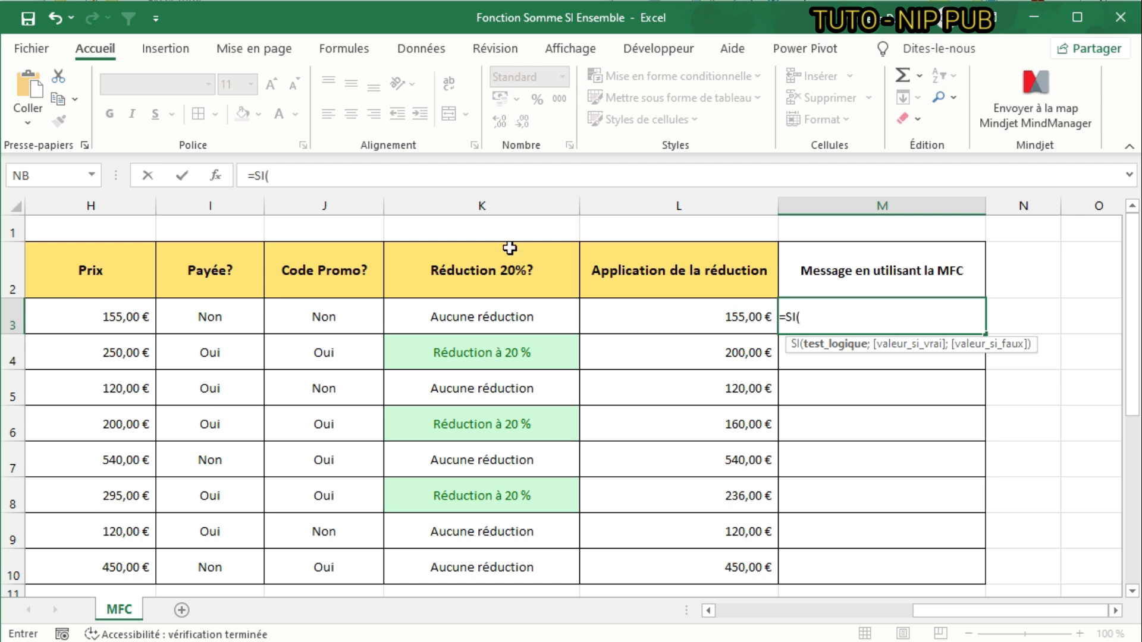
{"action": "left_click", "coordinate": [292, 178]}
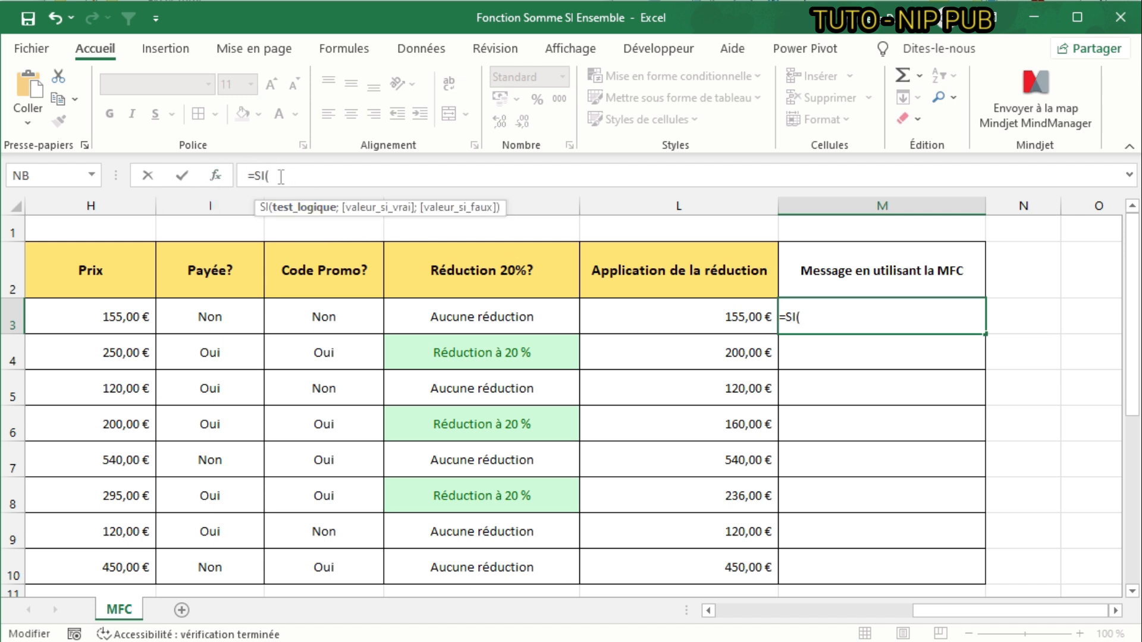
{"action": "left_click", "coordinate": [317, 316]}
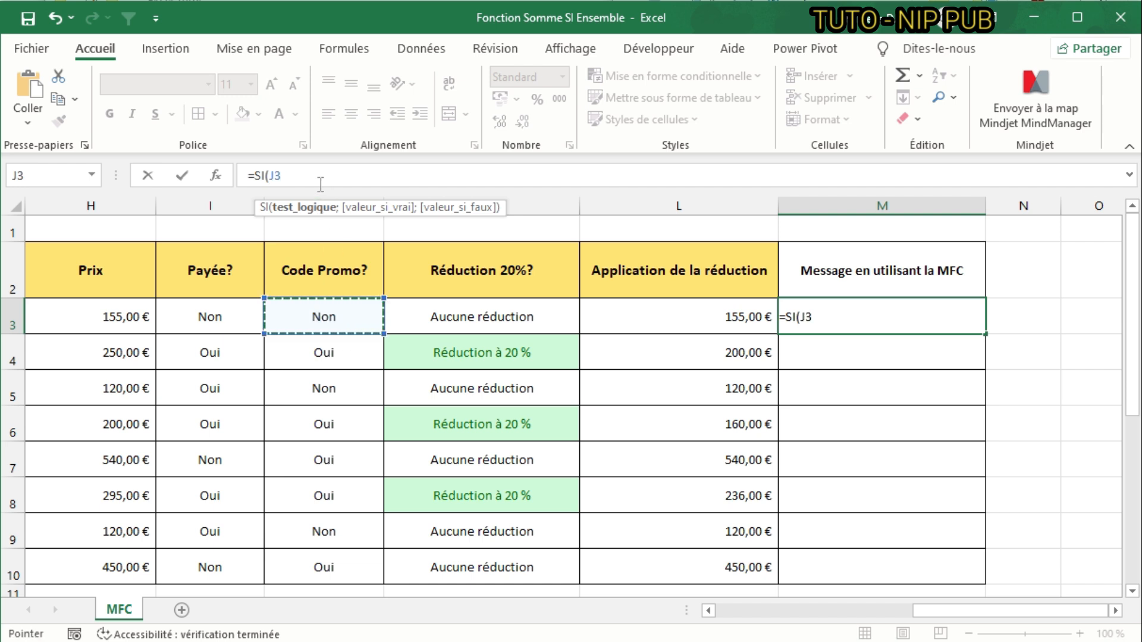
{"action": "type", "text": "="}
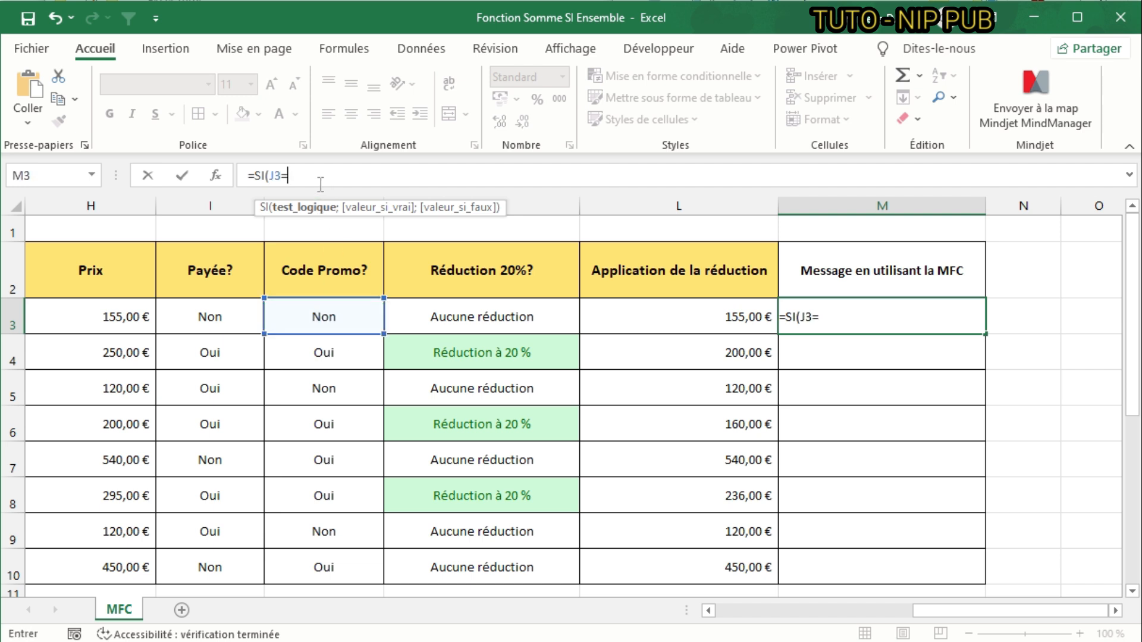
{"action": "type", "text": "\"Oui\";"}
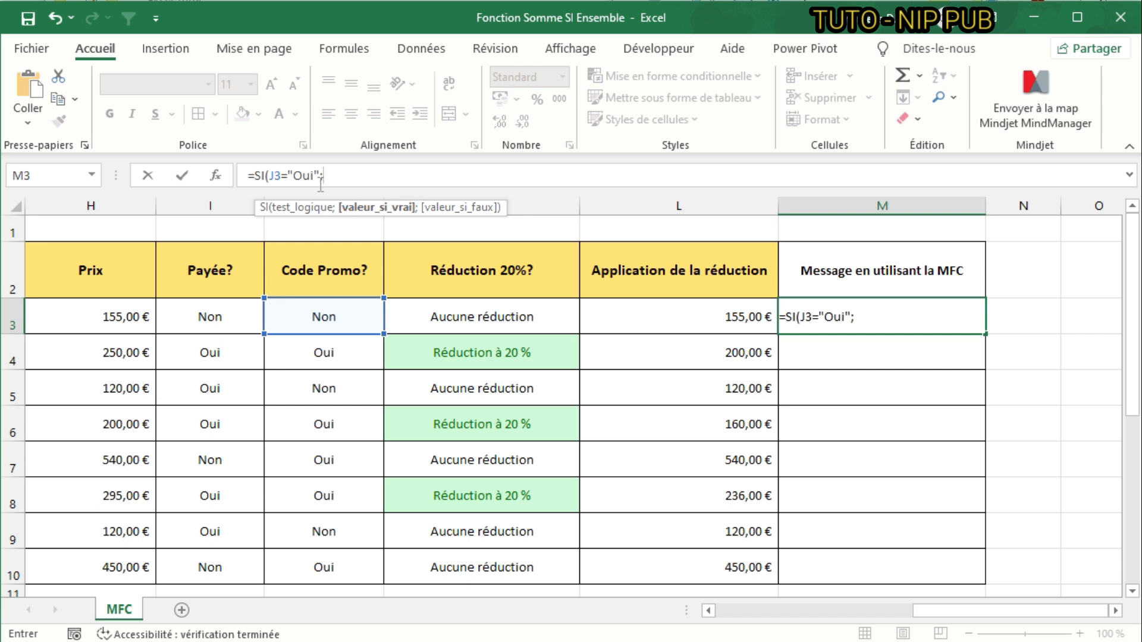
{"action": "type", "text": "\""}
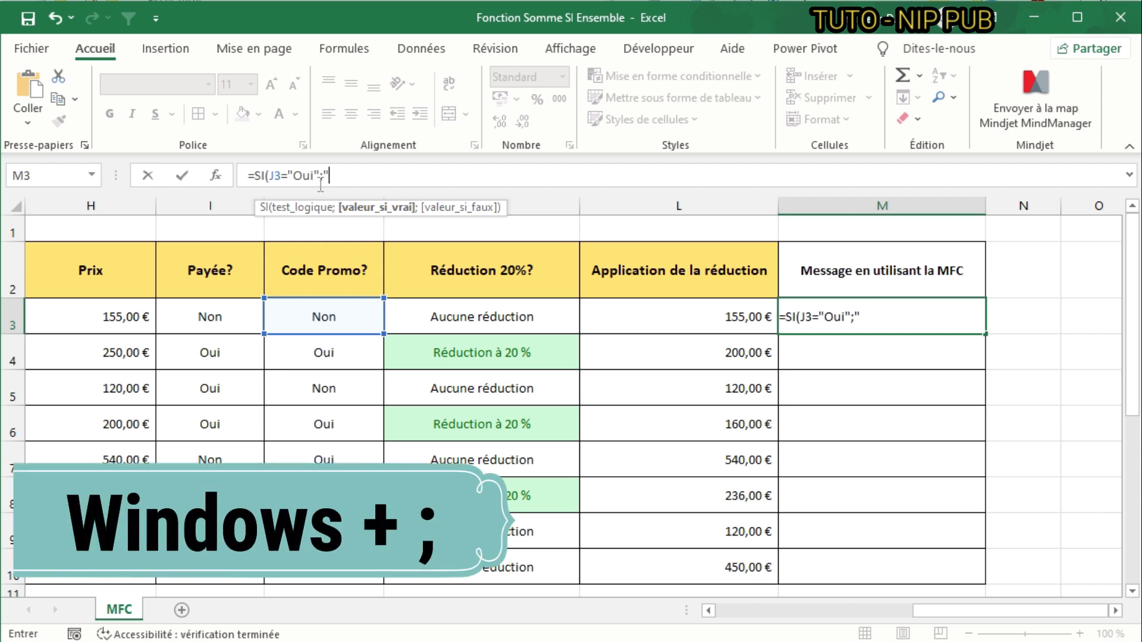
{"action": "key", "text": "super+semicolon"}
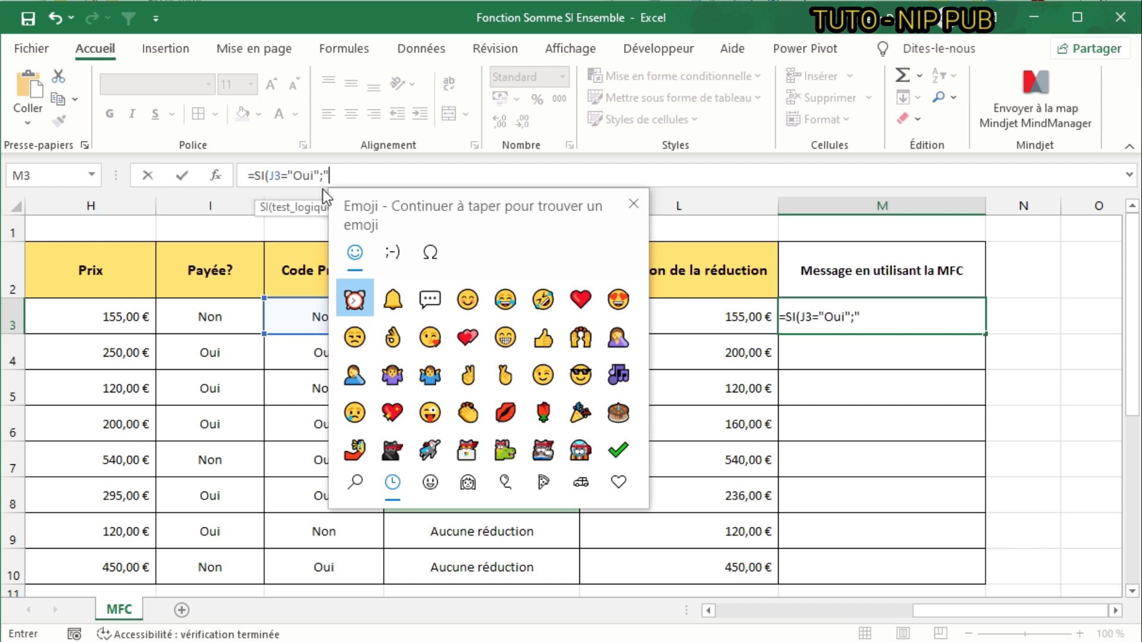
{"action": "left_click", "coordinate": [634, 204]}
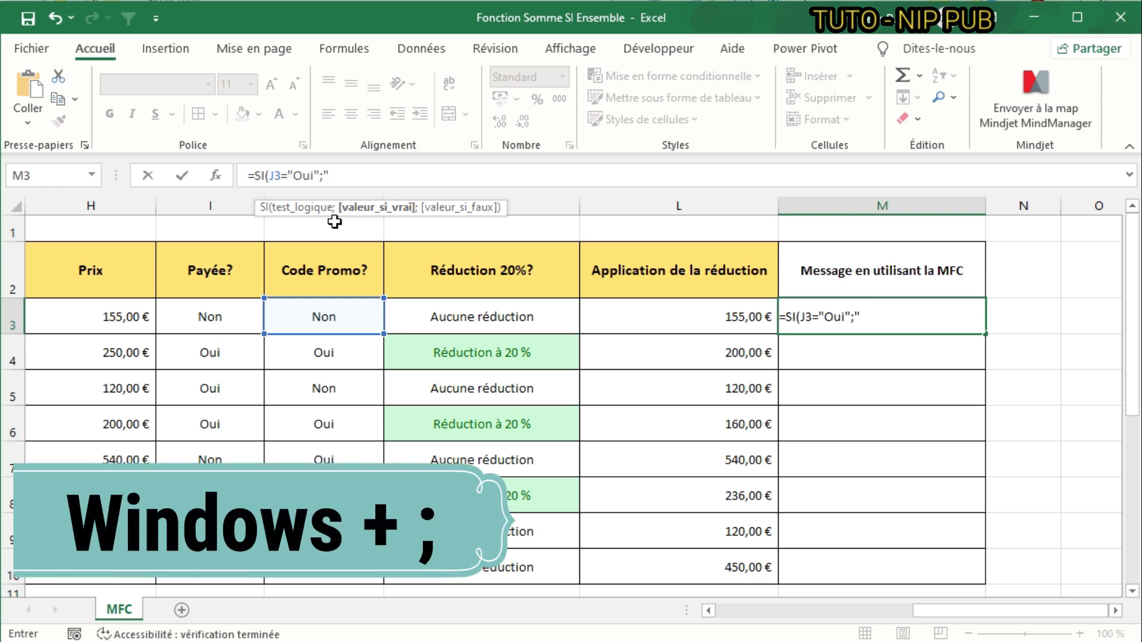
{"action": "key", "text": "super+semicolon"}
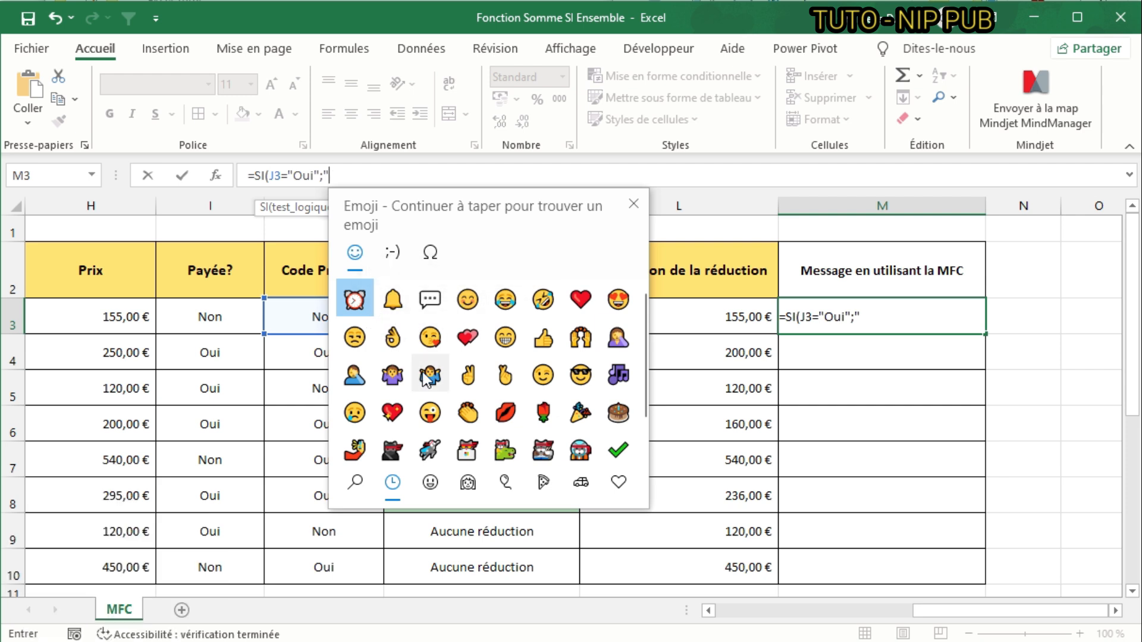
{"action": "key", "text": "Escape"}
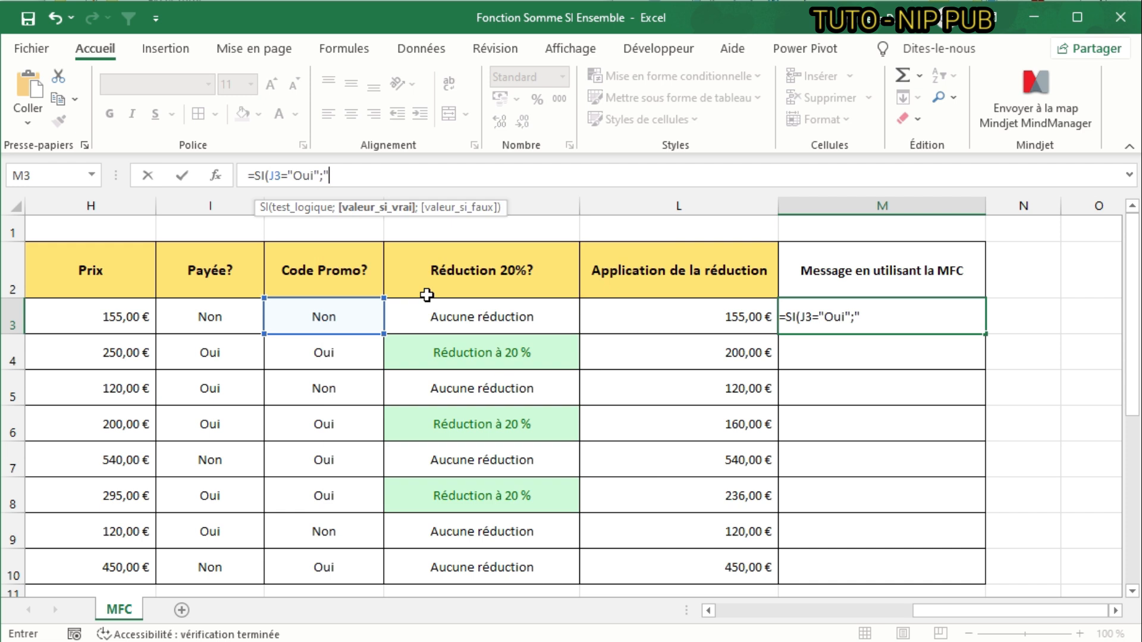
- Set the formula's value-if-true to a speech bubble emoji, found with "bu", followed by "Envoyer un sms"
{"action": "key", "text": "super+period"}
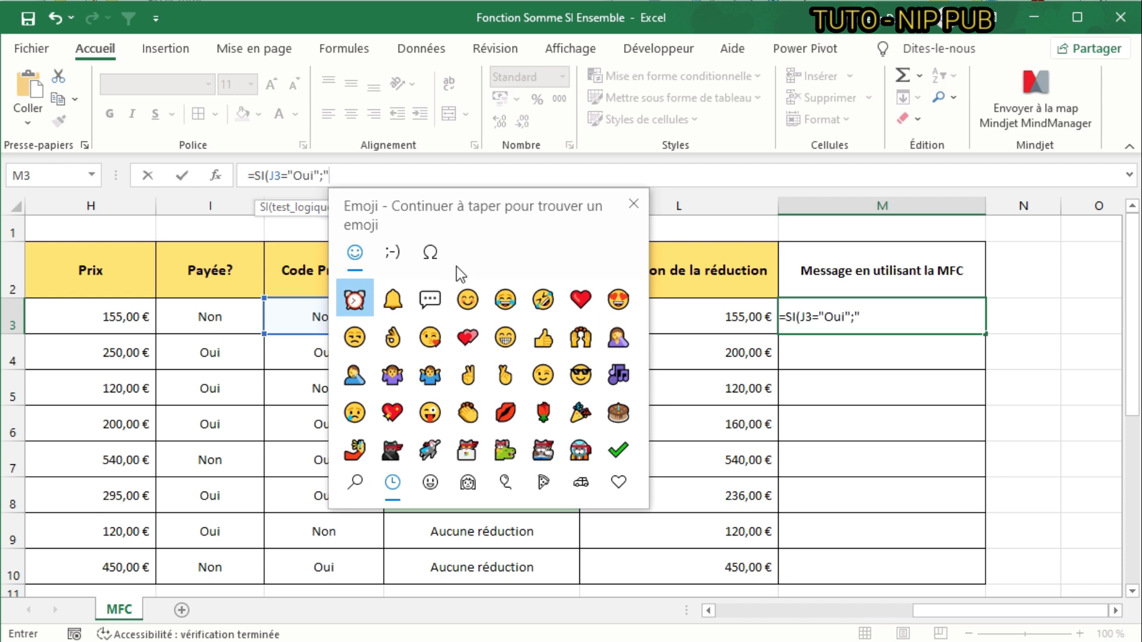
{"action": "type", "text": "bu"}
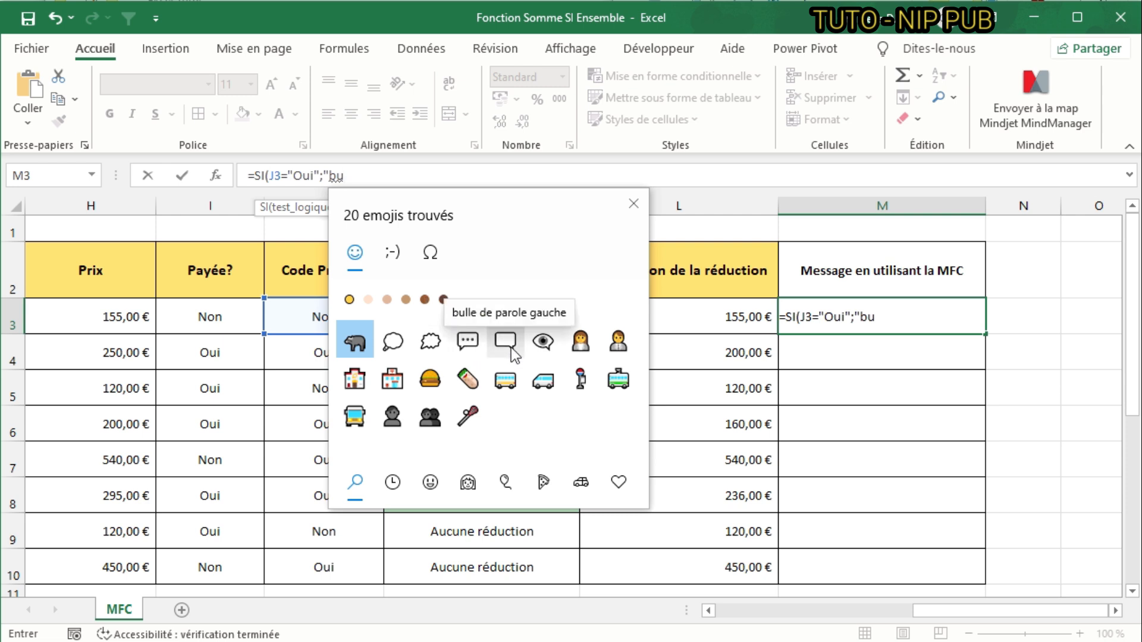
{"action": "left_click", "coordinate": [474, 344]}
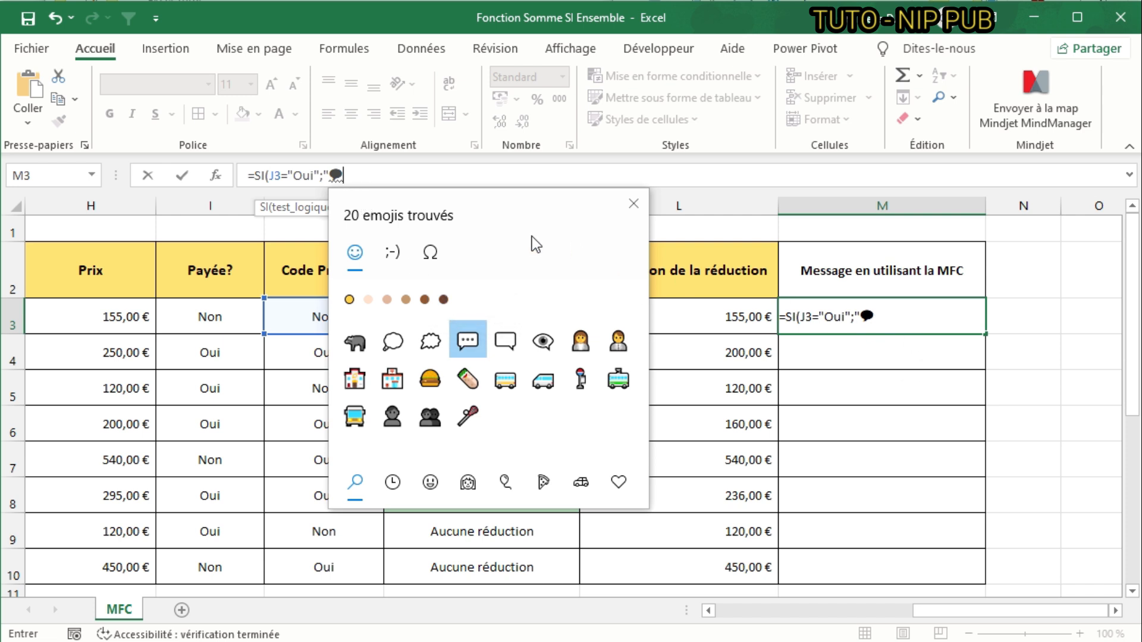
{"action": "key", "text": "Escape"}
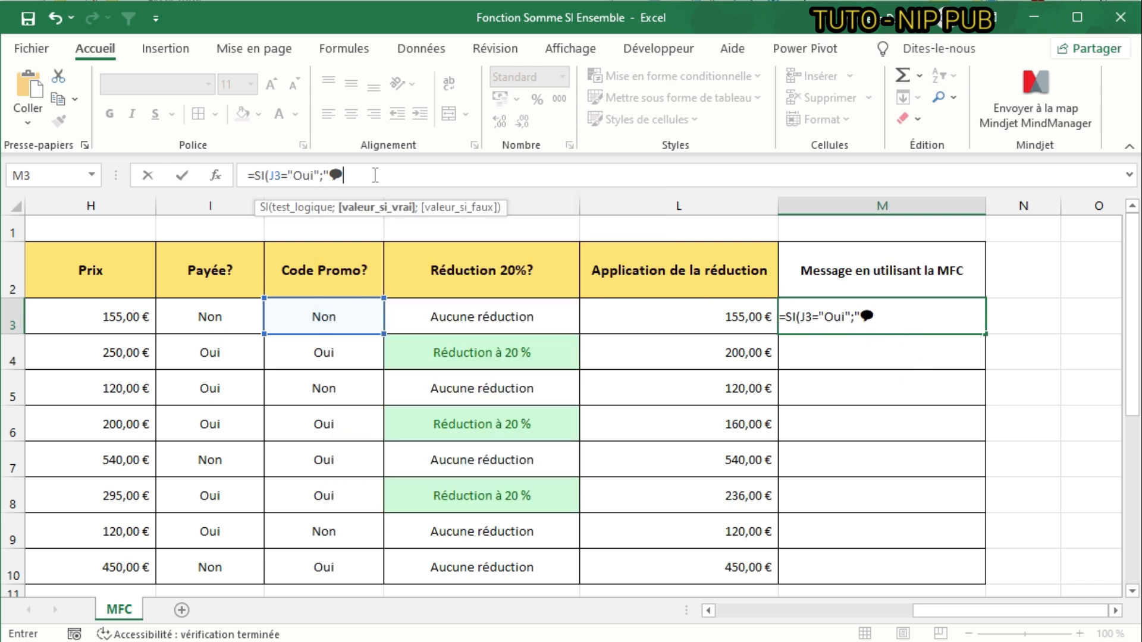
{"action": "type", "text": "Envoyer un sms"}
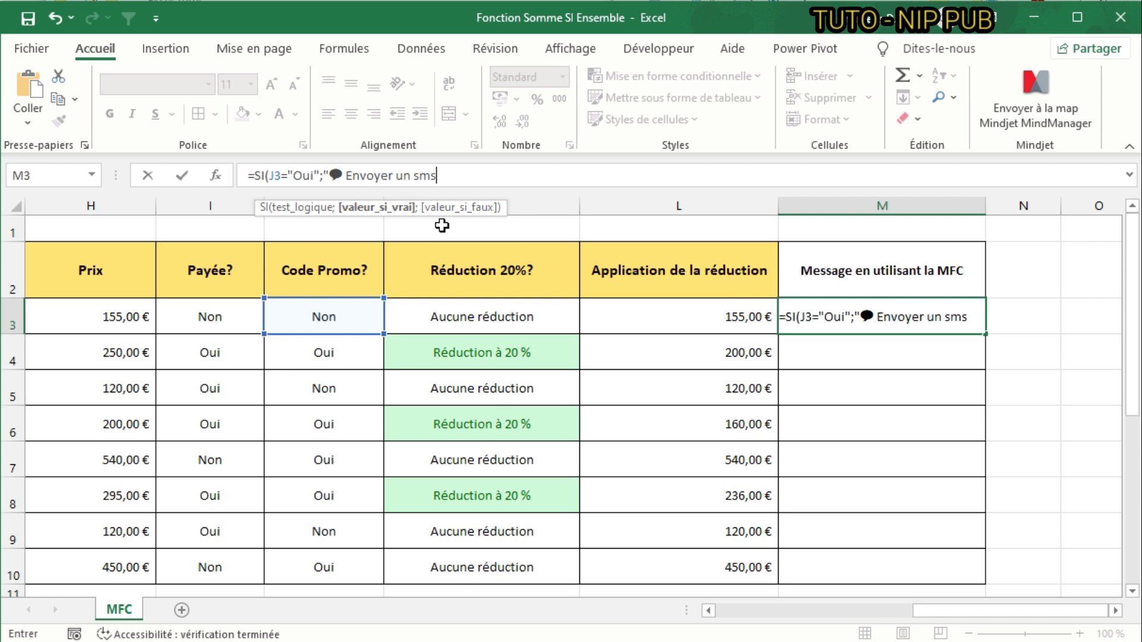
{"action": "type", "text": "\";"}
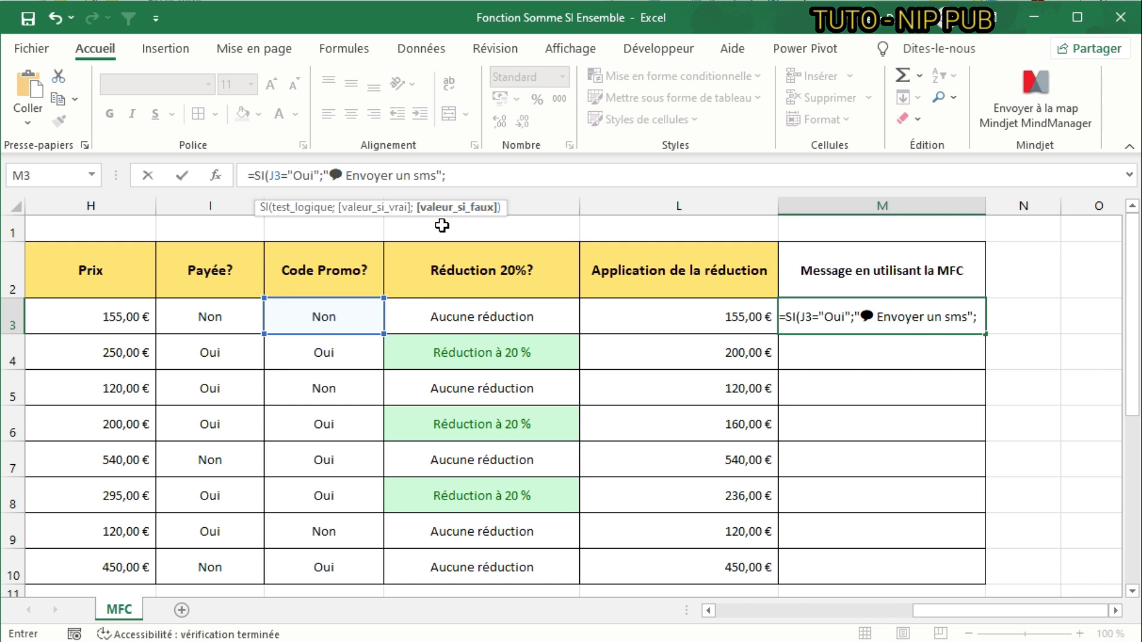
- Set the value-if-false to a bell emoji followed by "pas de promo", close the formula and enter it in M3
{"action": "type", "text": "\""}
{"action": "key", "text": "super+period"}
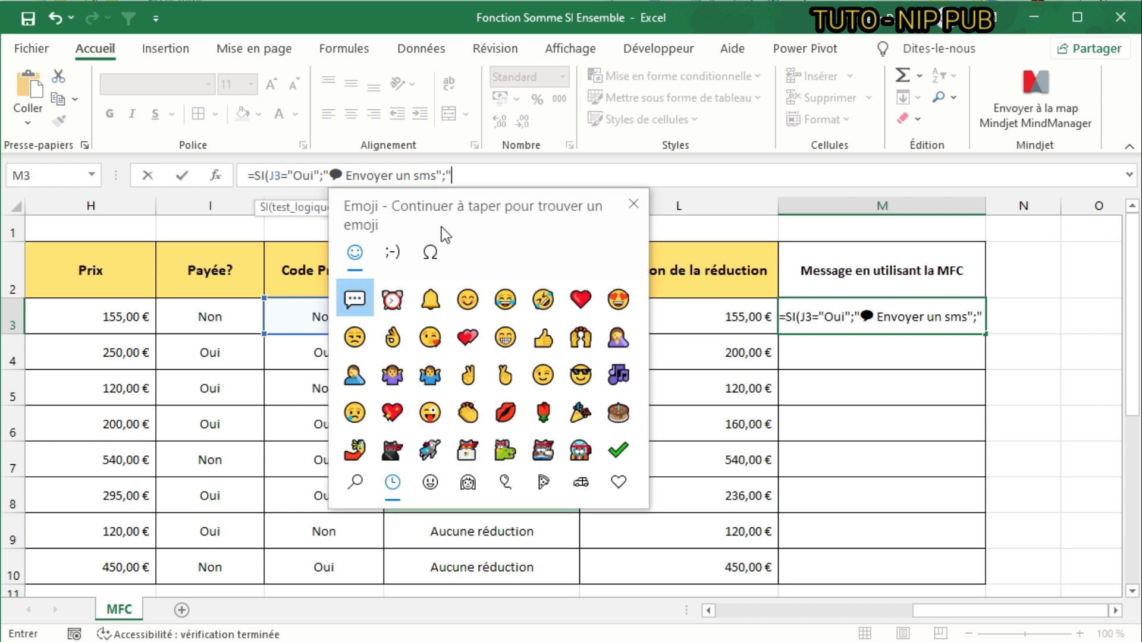
{"action": "left_click", "coordinate": [430, 302]}
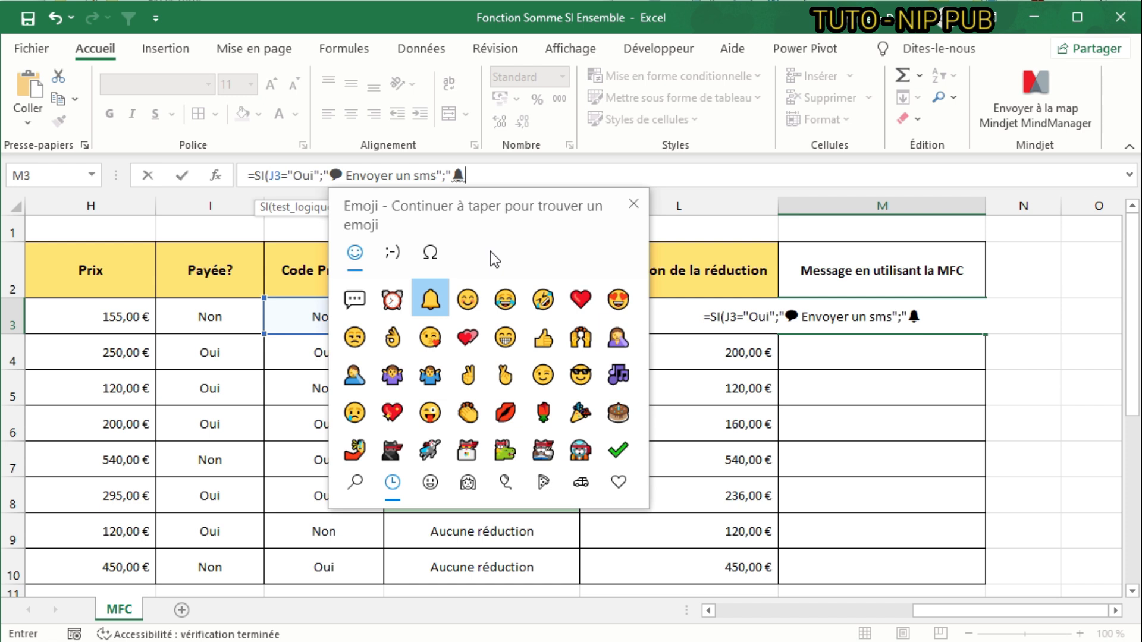
{"action": "type", "text": "pas"}
{"action": "type", "text": "de promo"}
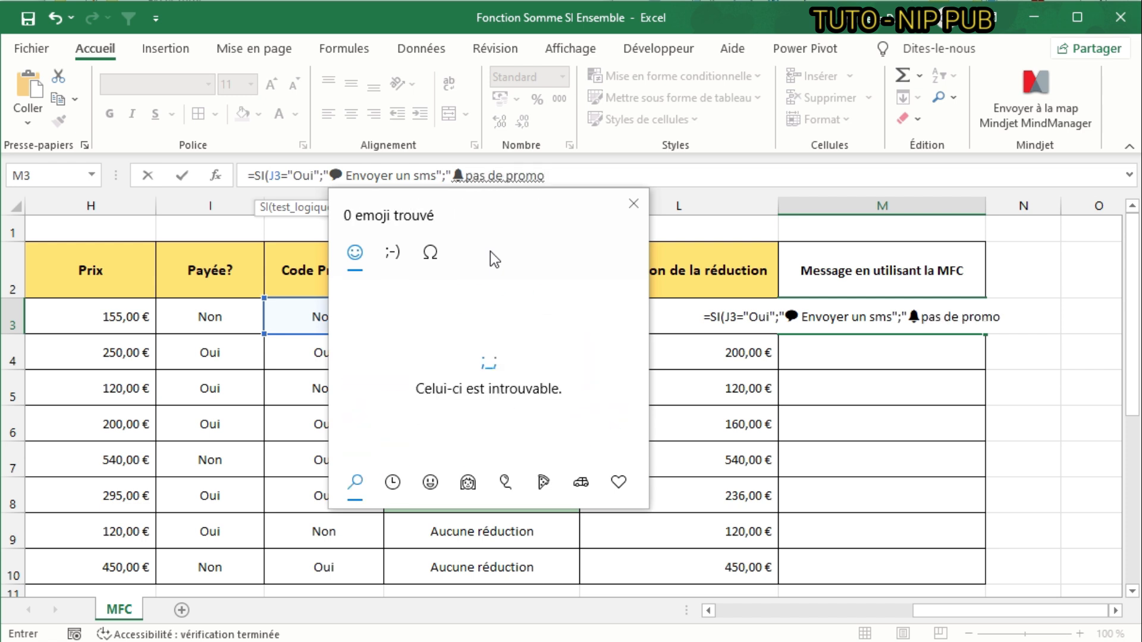
{"action": "type", "text": "\")"}
{"action": "left_click", "coordinate": [572, 177]}
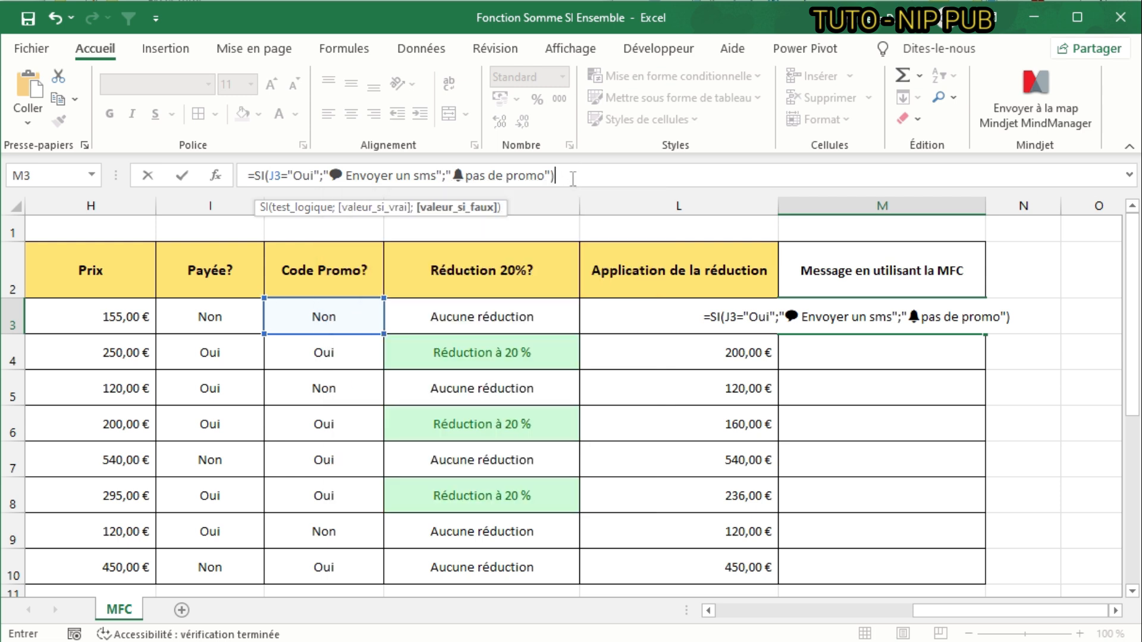
{"action": "key", "text": "Return"}
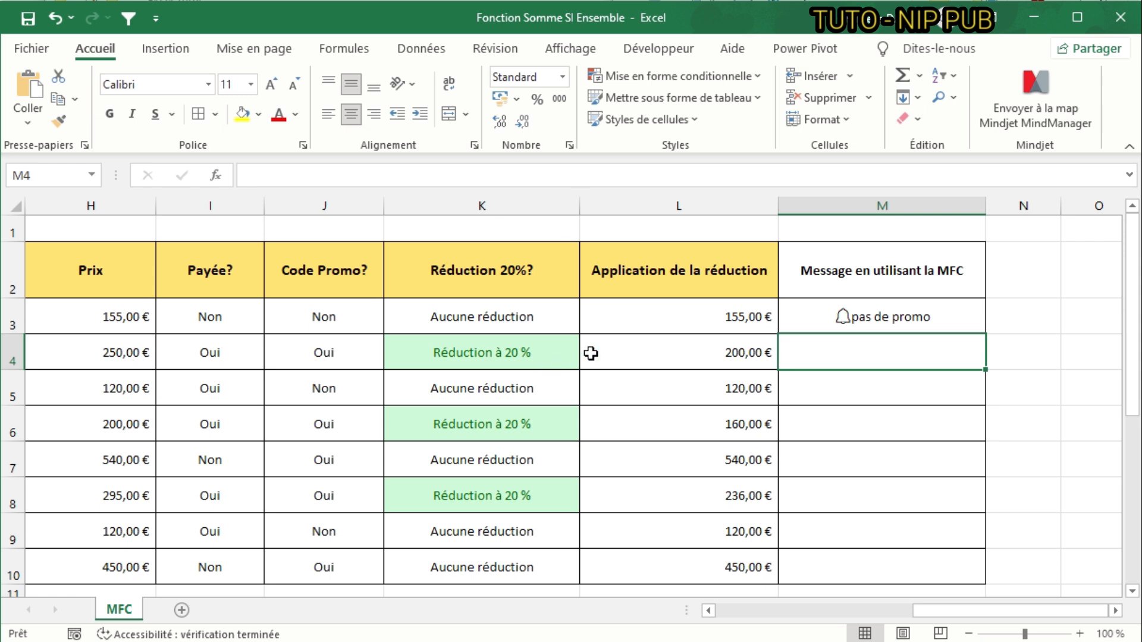
- Fill the message formula from M3 down to M10
{"action": "left_click", "coordinate": [863, 319]}
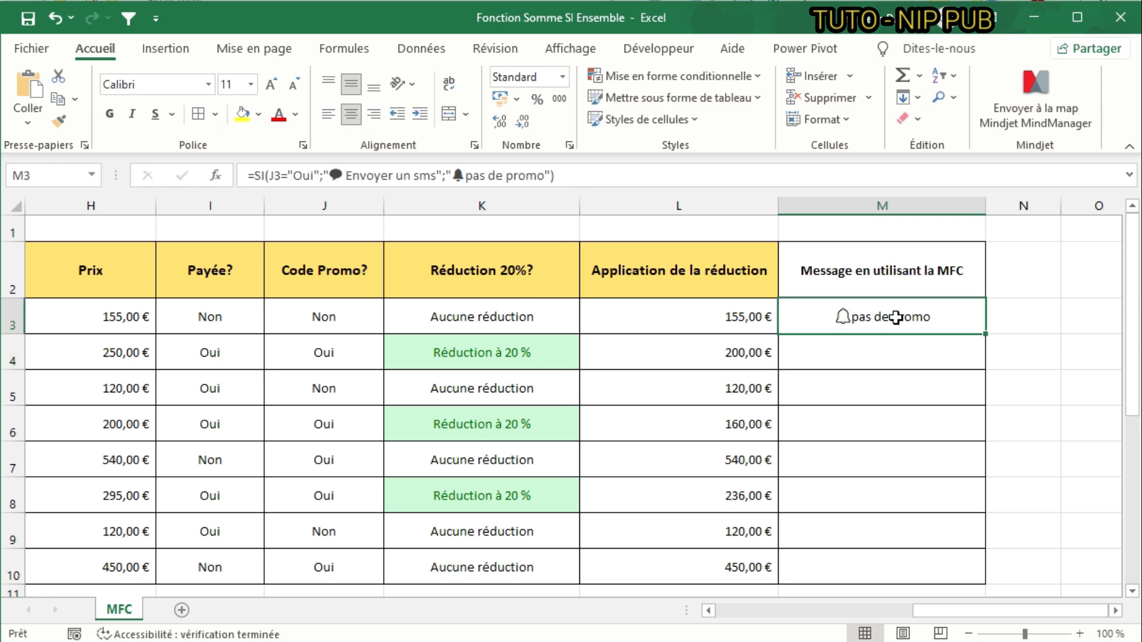
{"action": "left_click_drag", "start_coordinate": [987, 336], "coordinate": [986, 581]}
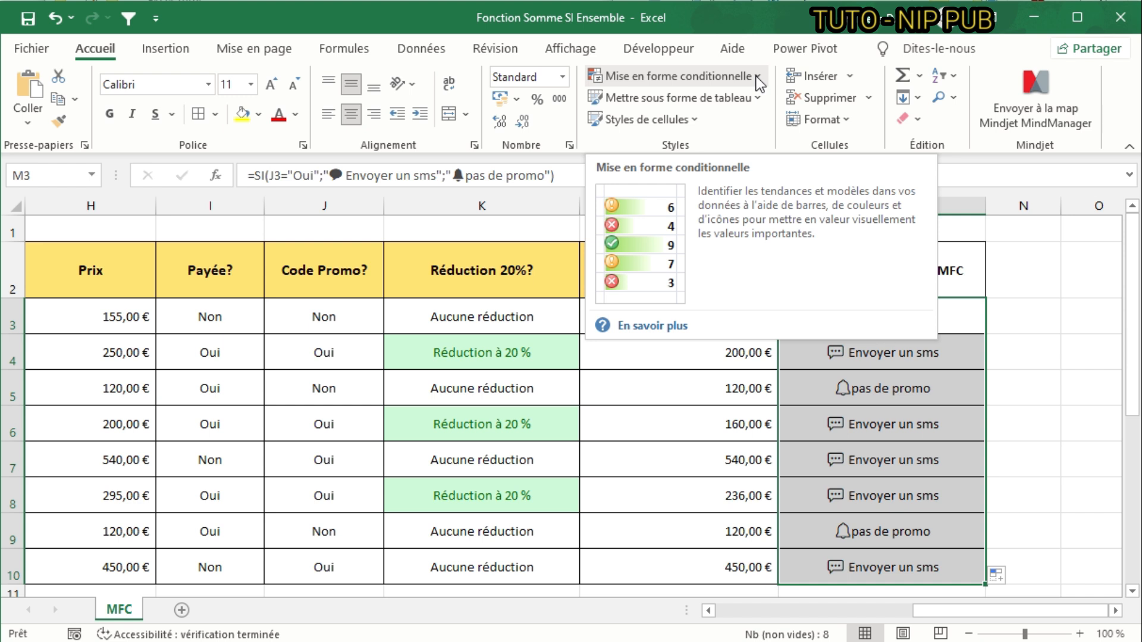
{"action": "left_click", "coordinate": [916, 384]}
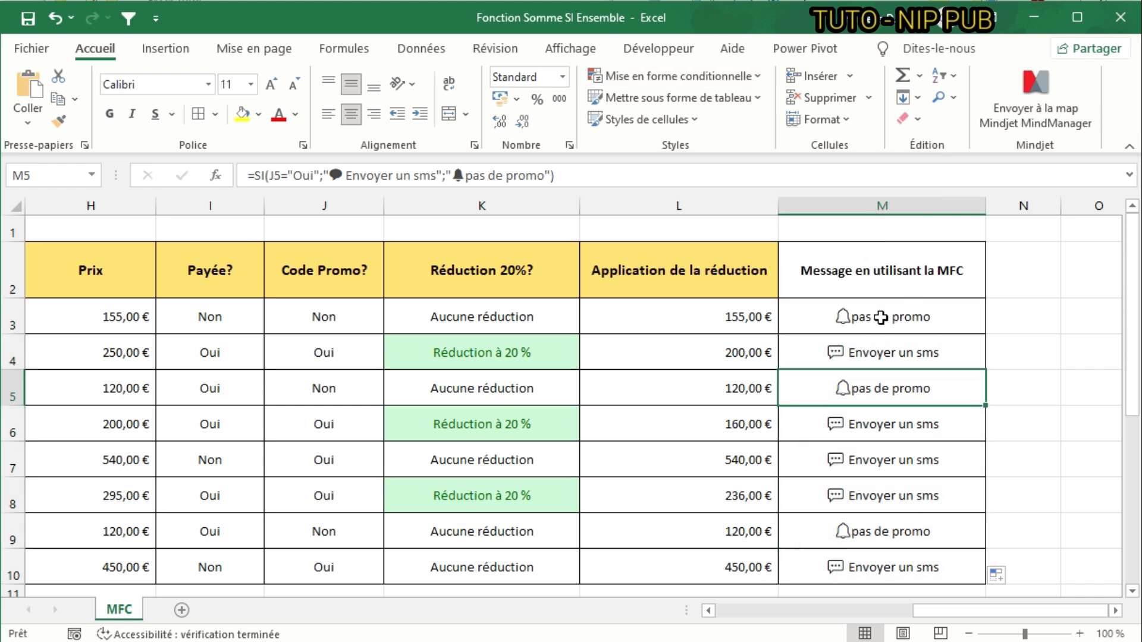
- Create a conditional formatting rule for M3:M10 that formats only cells containing specific text (Texte spécifique)
{"action": "left_click_drag", "start_coordinate": [880, 318], "coordinate": [921, 566]}
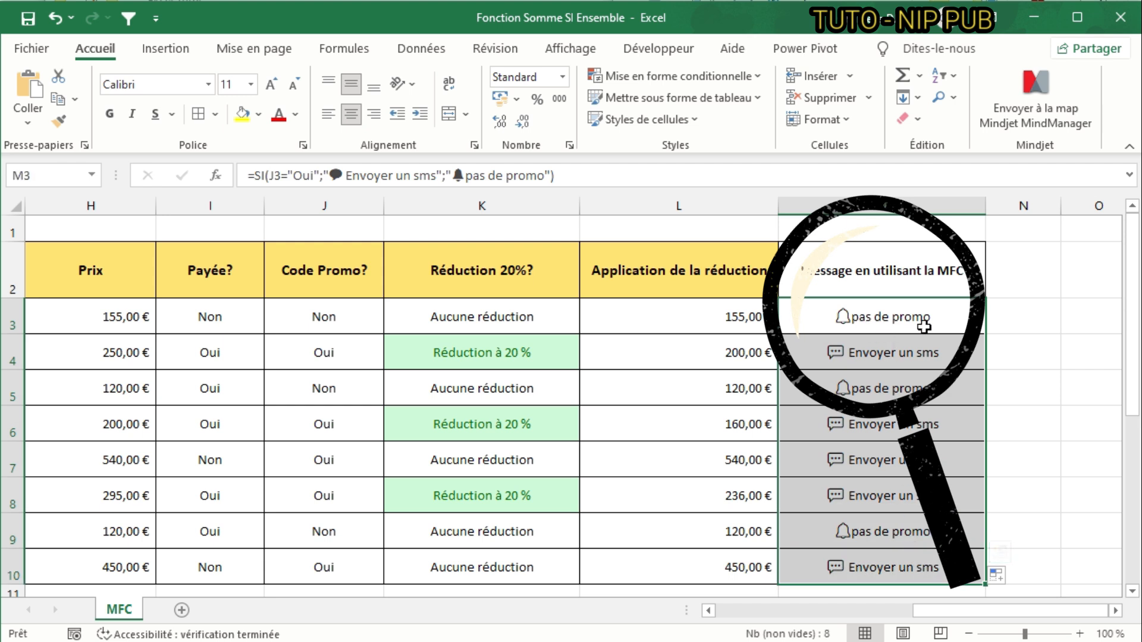
{"action": "left_click", "coordinate": [756, 80]}
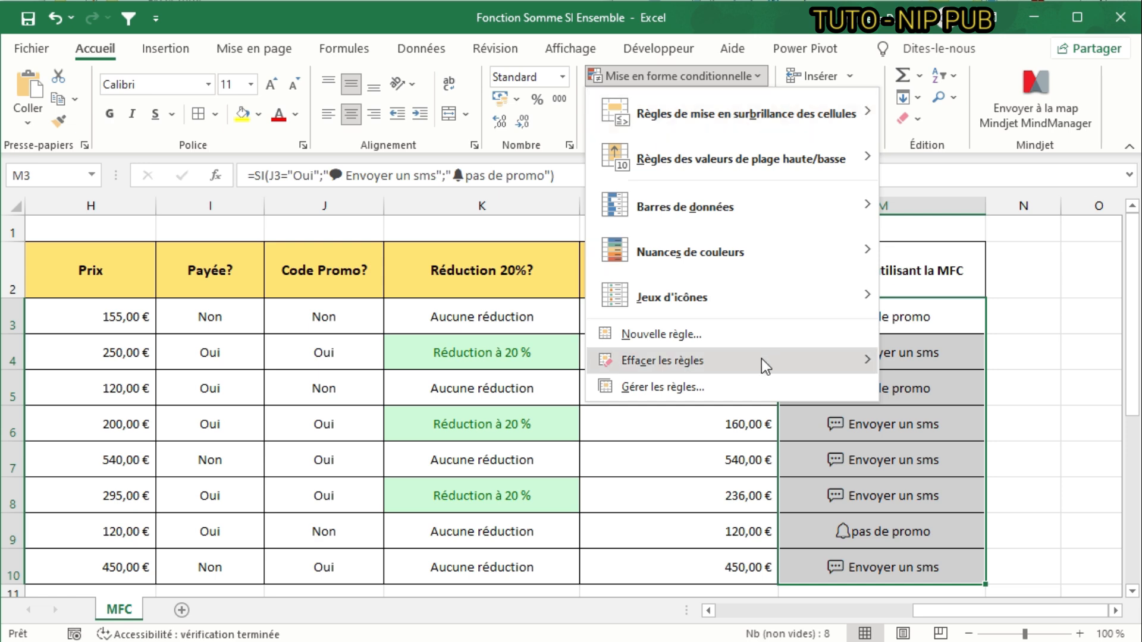
{"action": "left_click", "coordinate": [740, 388]}
{"action": "left_click_drag", "start_coordinate": [1097, 344], "coordinate": [517, 179]}
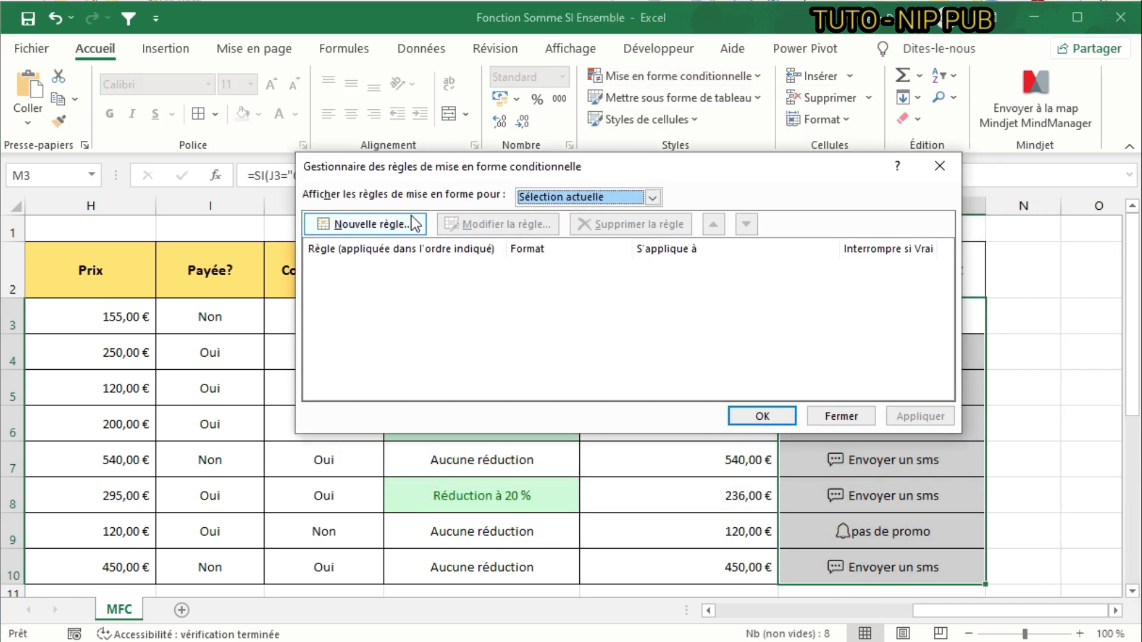
{"action": "left_click", "coordinate": [398, 227]}
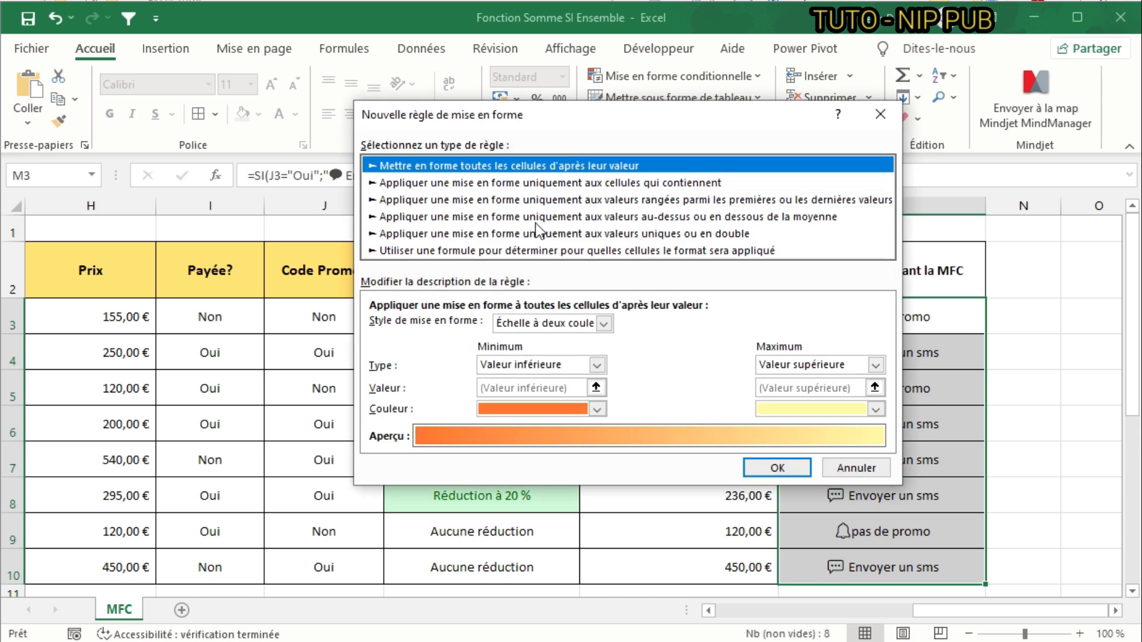
{"action": "left_click", "coordinate": [519, 183]}
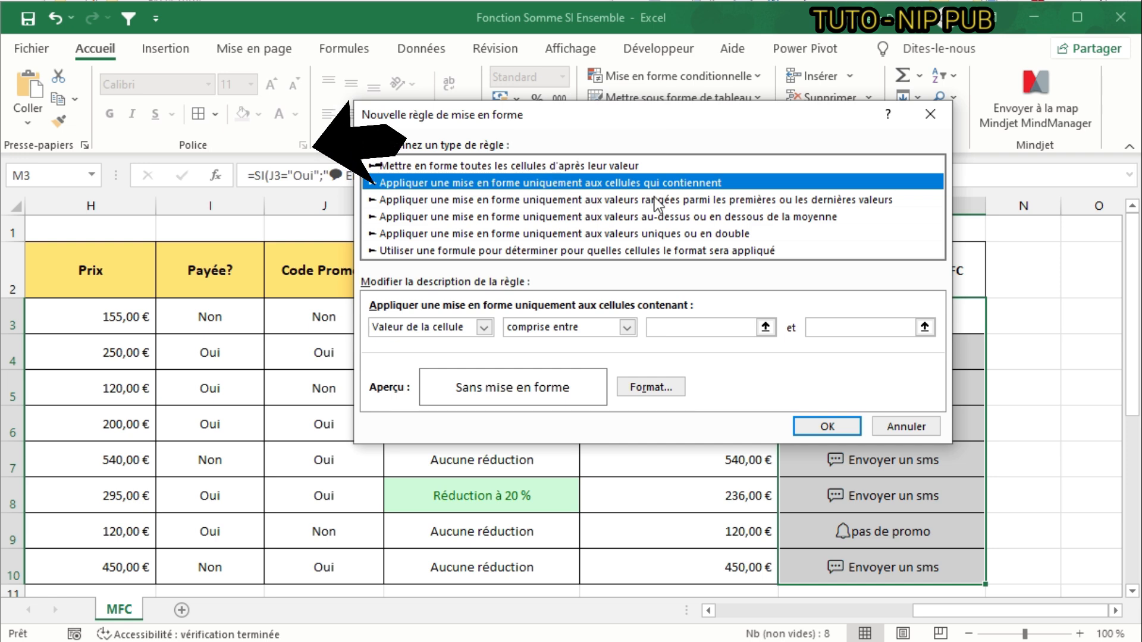
{"action": "left_click", "coordinate": [484, 328]}
{"action": "left_click", "coordinate": [476, 353]}
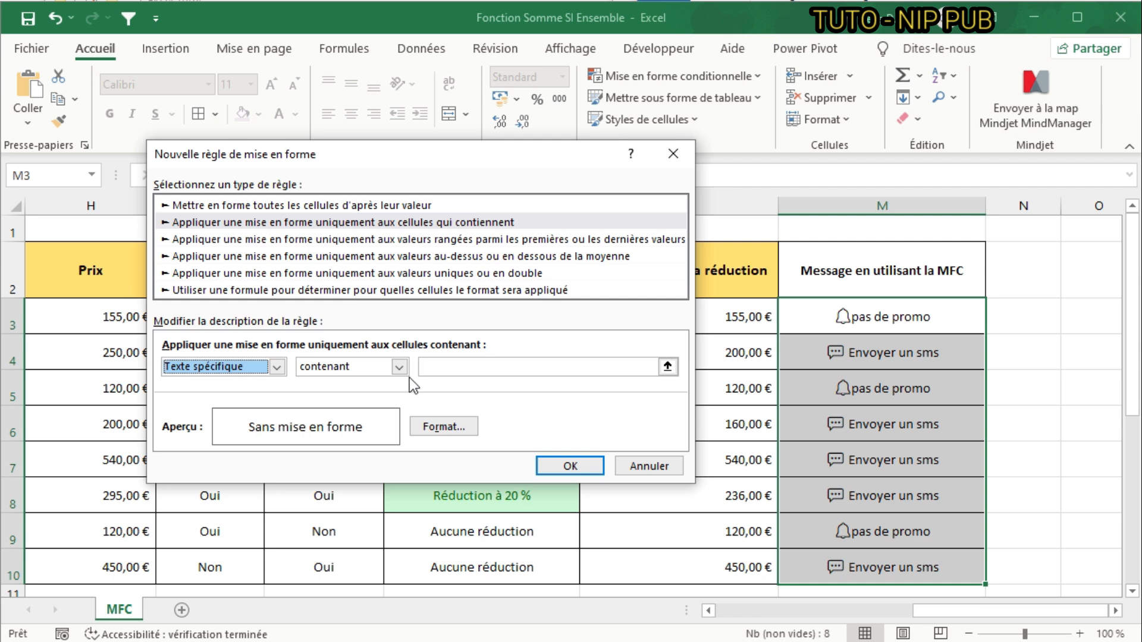
- Set the rule's specific text to a bell emoji directly followed by "pas de promo", written as a quoted text formula
{"action": "left_click", "coordinate": [483, 370]}
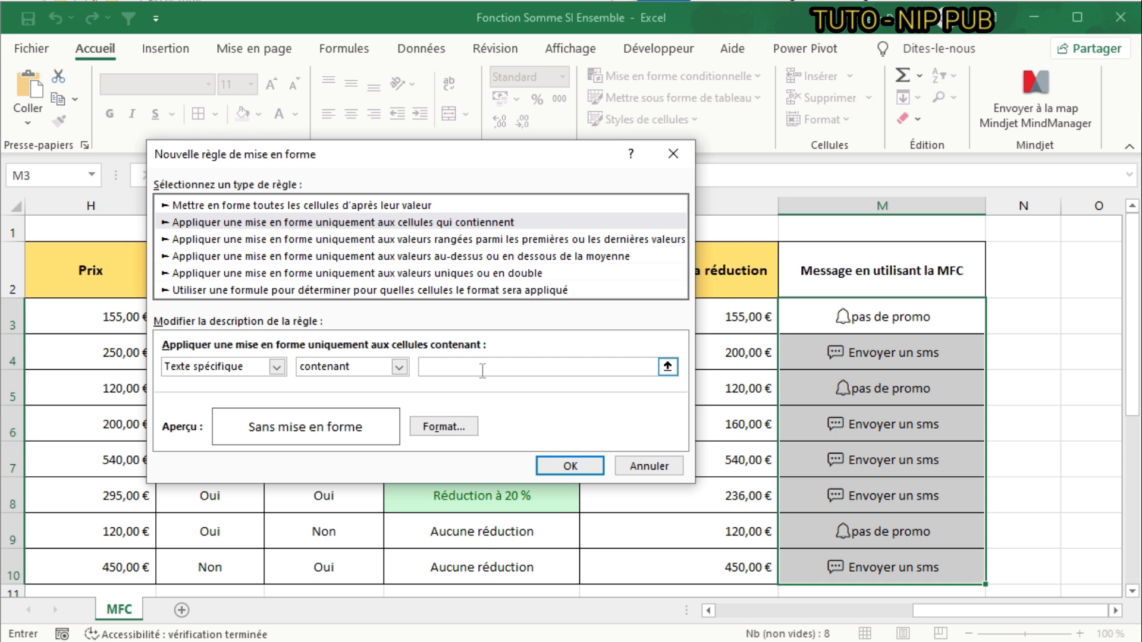
{"action": "type", "text": "="}
{"action": "type", "text": "\""}
{"action": "key", "text": "super+period"}
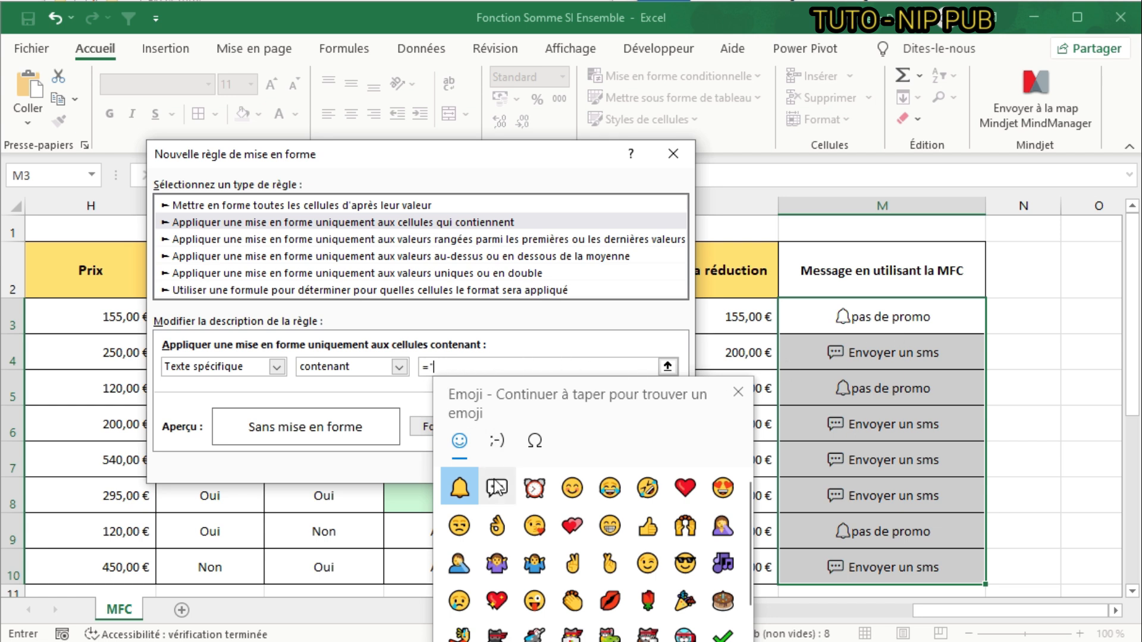
{"action": "left_click", "coordinate": [458, 485]}
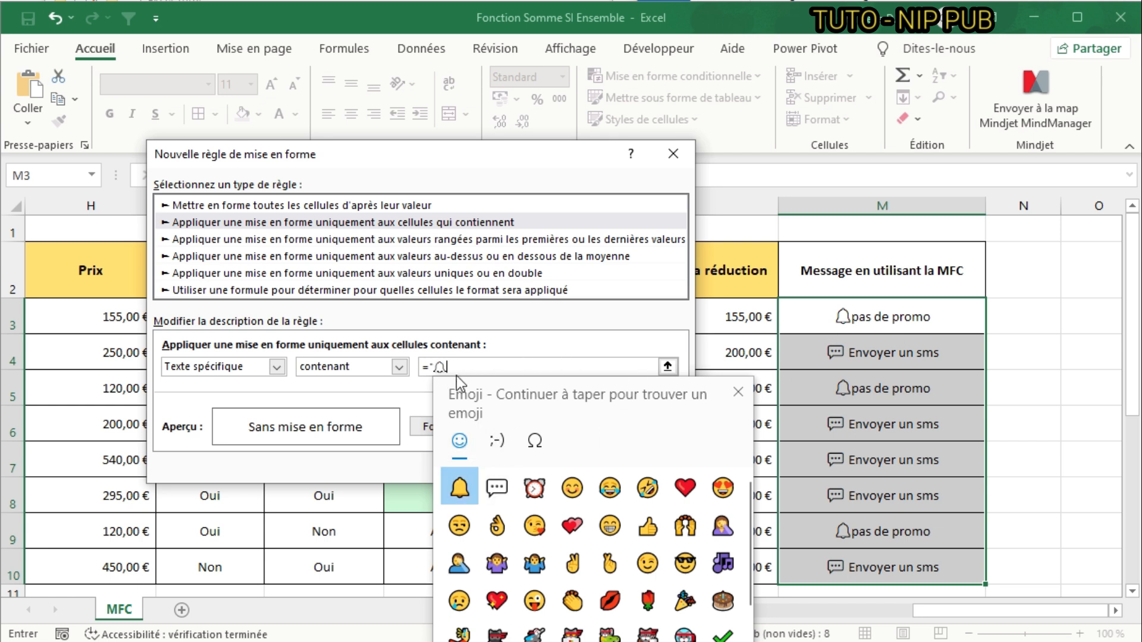
{"action": "type", "text": "pa"}
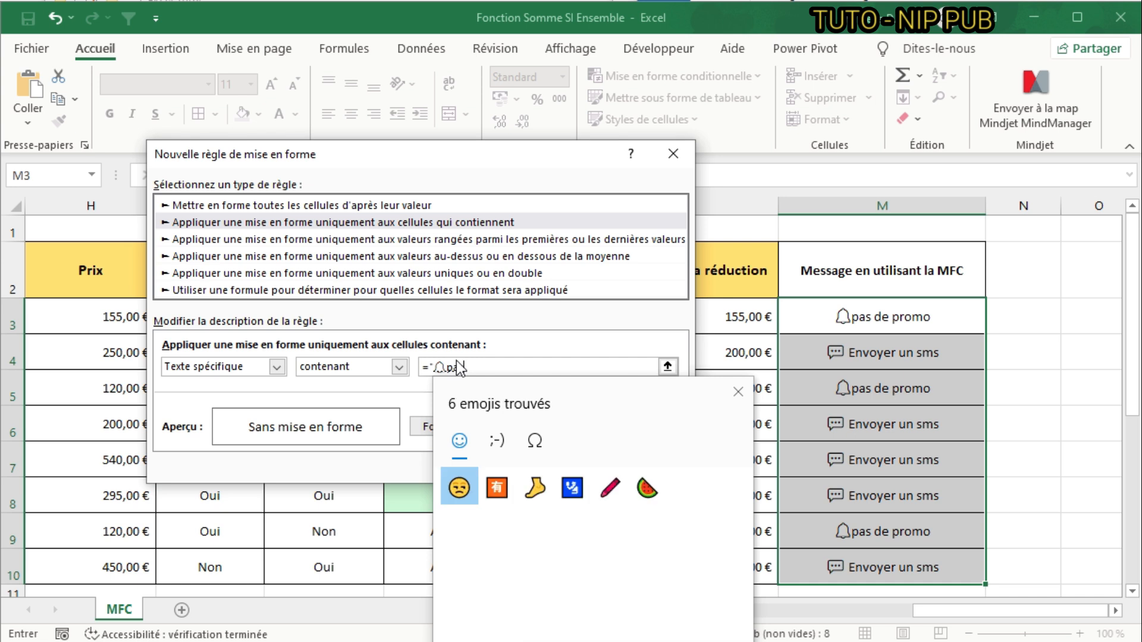
{"action": "type", "text": "s de"}
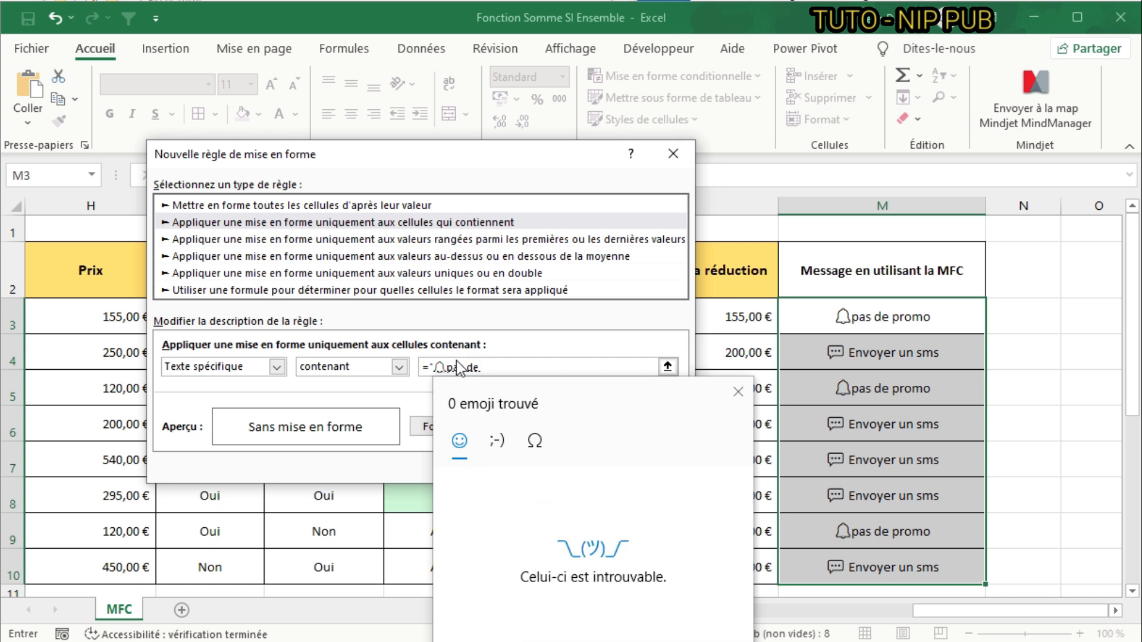
{"action": "type", "text": " promo\""}
{"action": "left_click", "coordinate": [625, 350]}
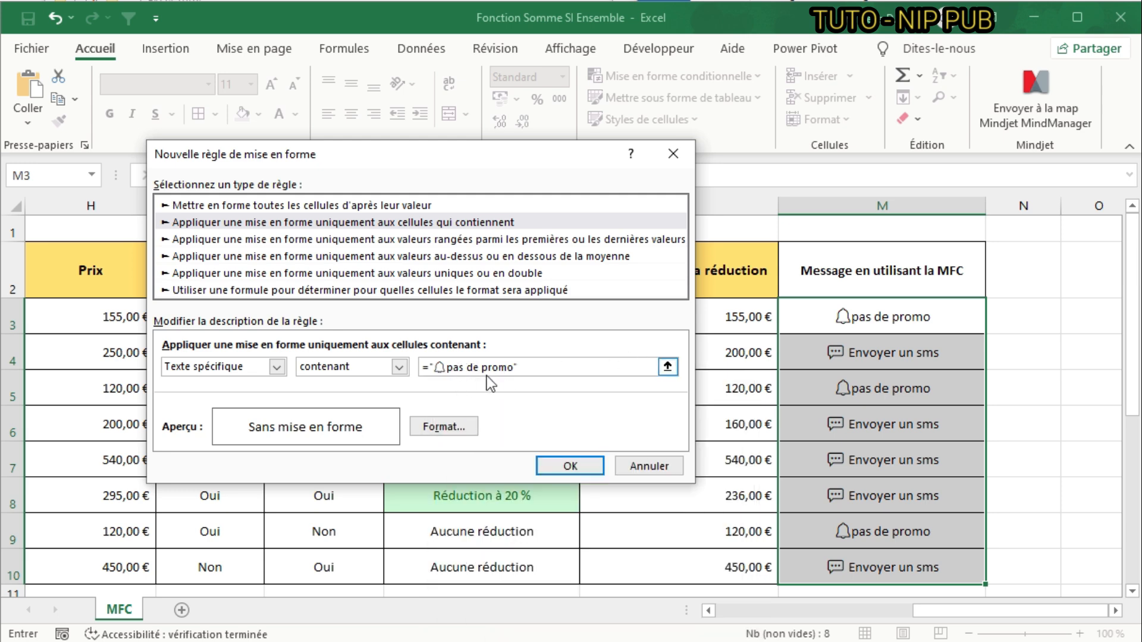
- Give the "pas de promo" rule a green fill and apply it to M3:M10
{"action": "left_click", "coordinate": [413, 427]}
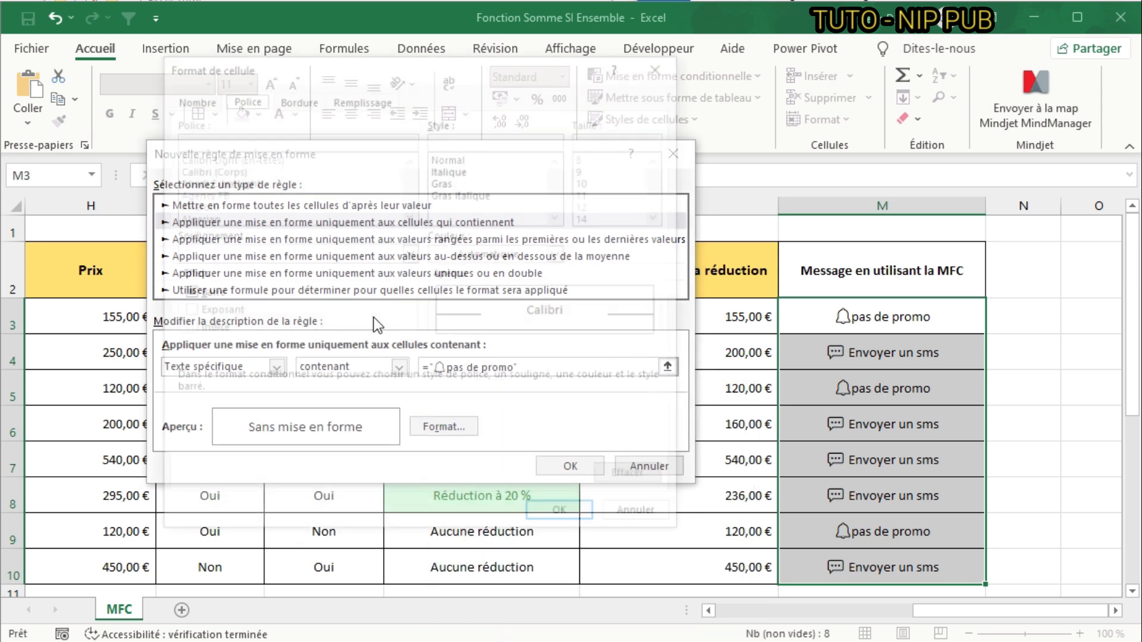
{"action": "left_click", "coordinate": [373, 98]}
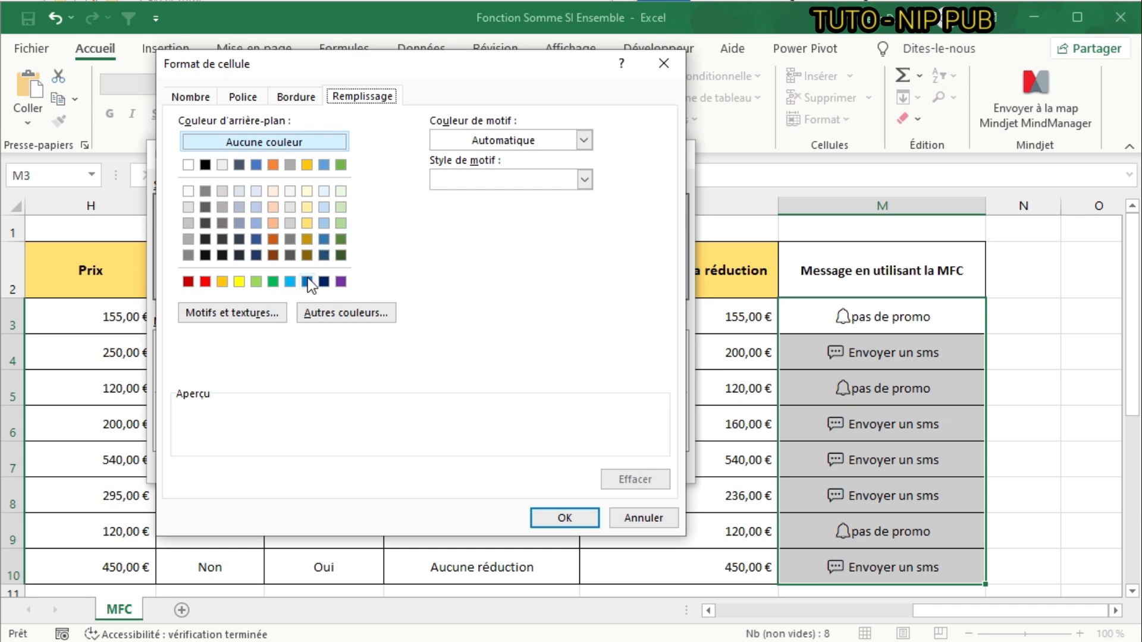
{"action": "left_click", "coordinate": [272, 282]}
{"action": "left_click", "coordinate": [564, 518]}
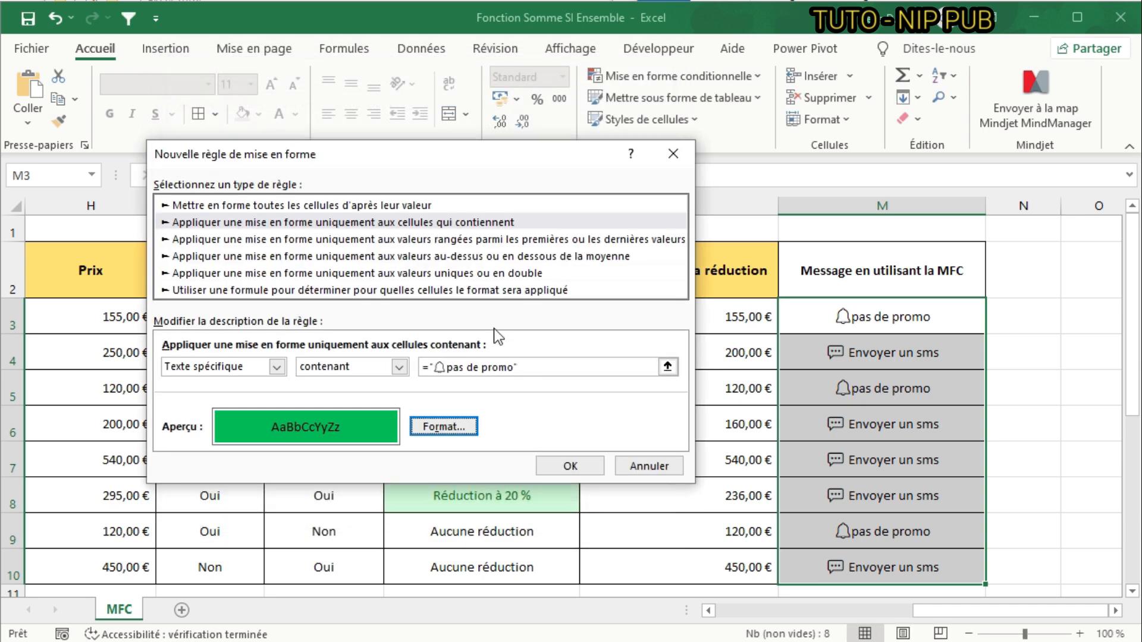
{"action": "left_click", "coordinate": [578, 469]}
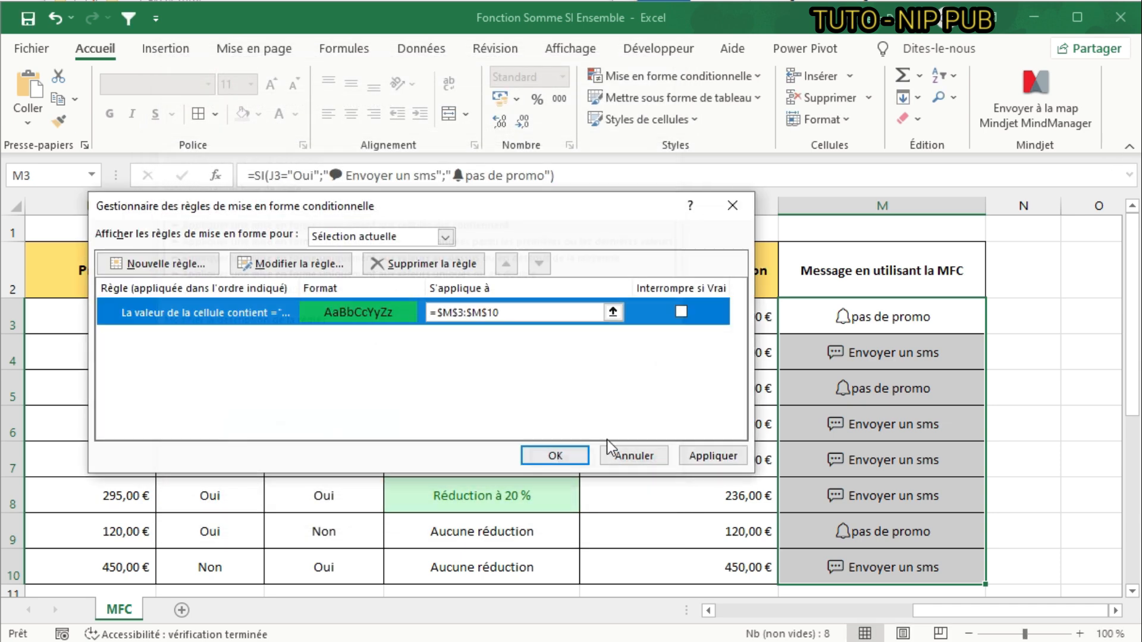
{"action": "left_click", "coordinate": [702, 458]}
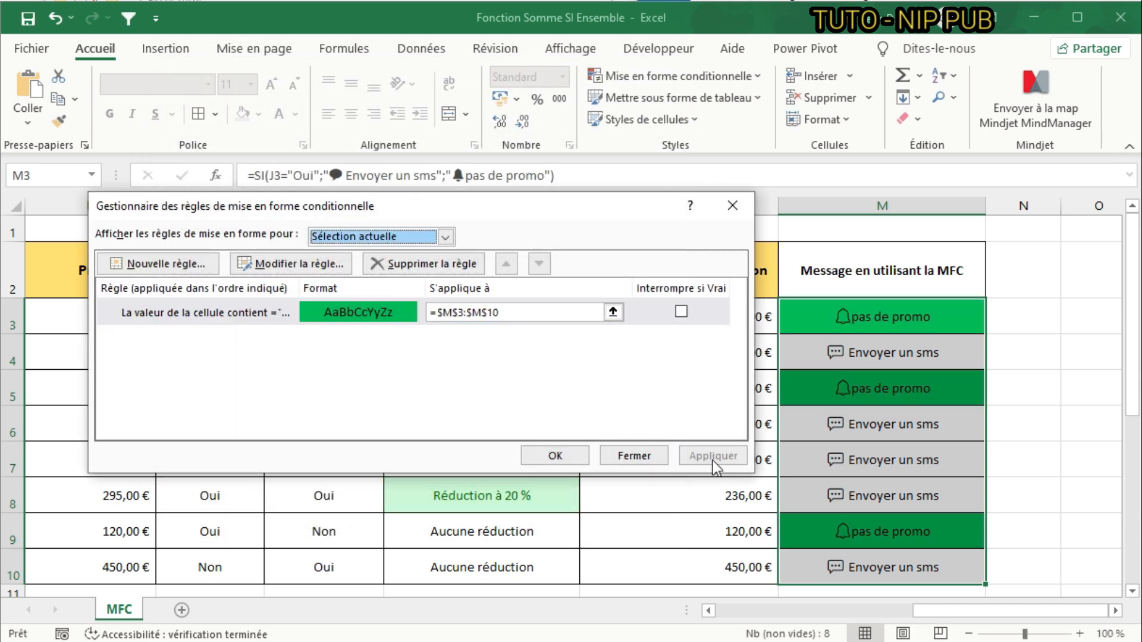
{"action": "left_click", "coordinate": [555, 456]}
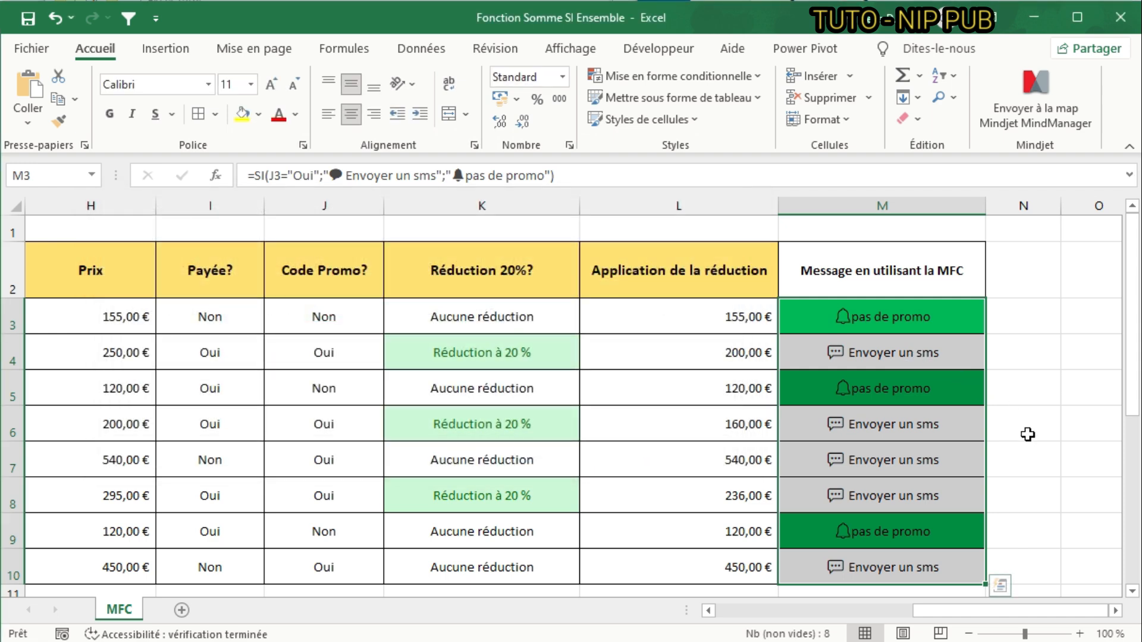
- Insert a space between the bell emoji and "pas de promo" in the M3 formula and refill it down to M10
{"action": "scroll", "coordinate": [988, 433], "scroll_direction": "down", "scroll_amount": 1}
{"action": "scroll", "coordinate": [988, 432], "scroll_direction": "up", "scroll_amount": 1}
{"action": "left_click", "coordinate": [467, 177]}
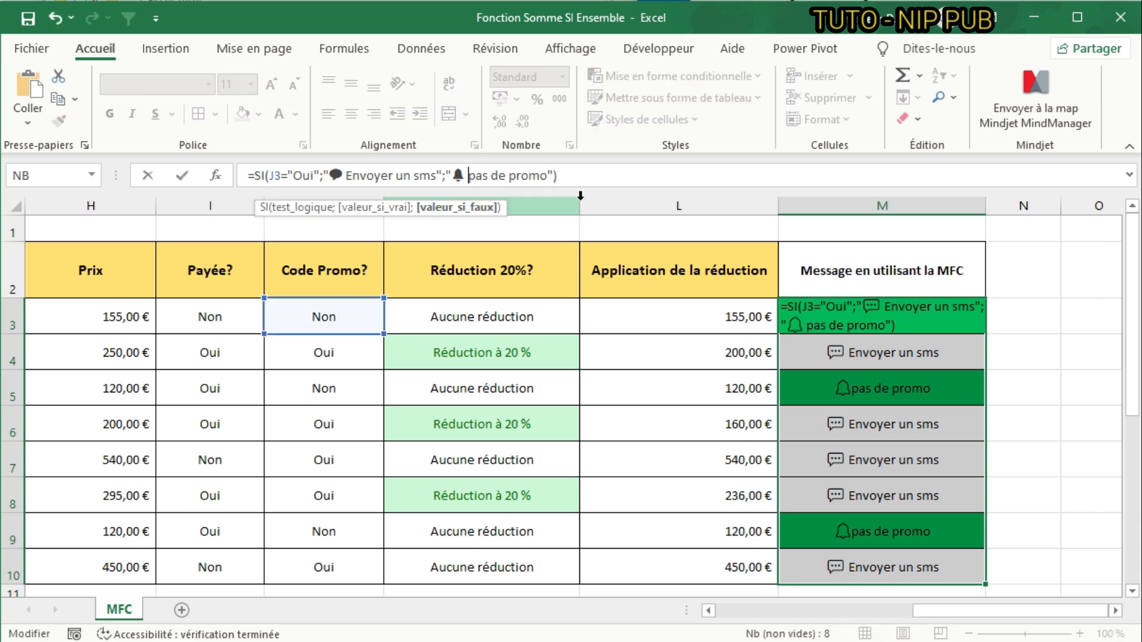
{"action": "key", "text": "Return"}
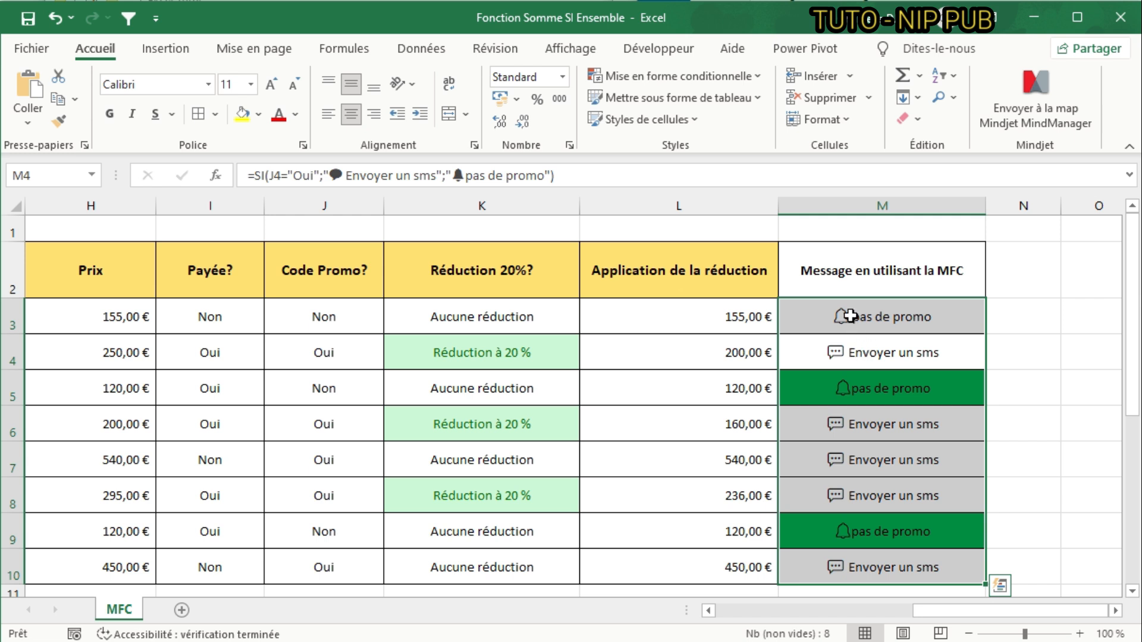
{"action": "left_click", "coordinate": [856, 317]}
{"action": "left_click_drag", "start_coordinate": [987, 332], "coordinate": [1011, 581]}
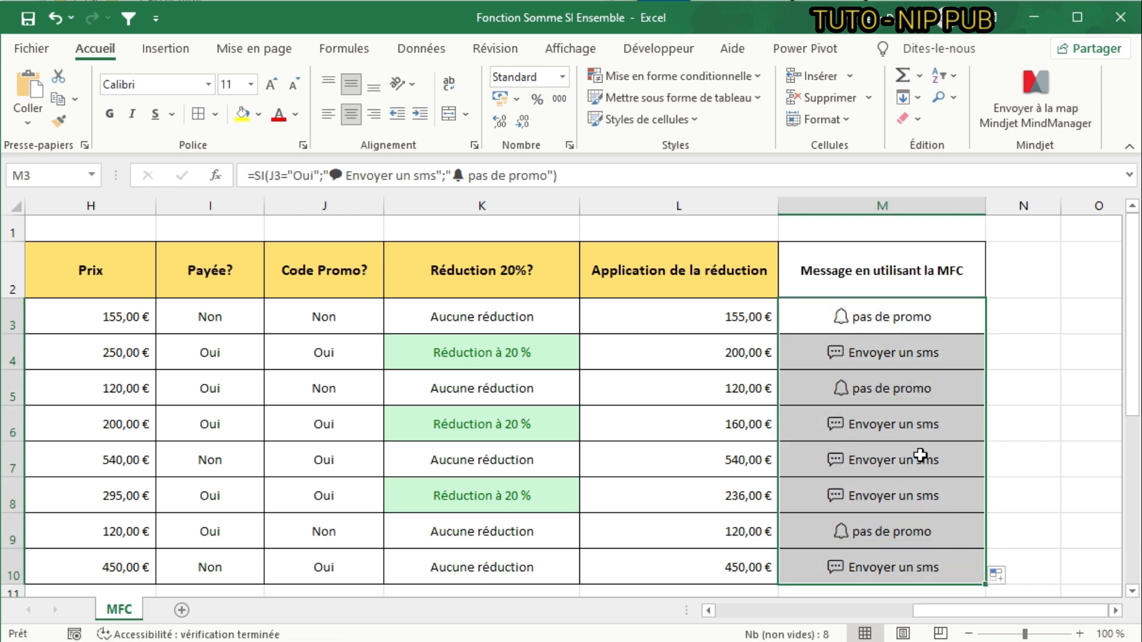
- Edit the green rule's text to include a space between the bell emoji and "pas de promo", and apply the change
{"action": "left_click", "coordinate": [761, 81]}
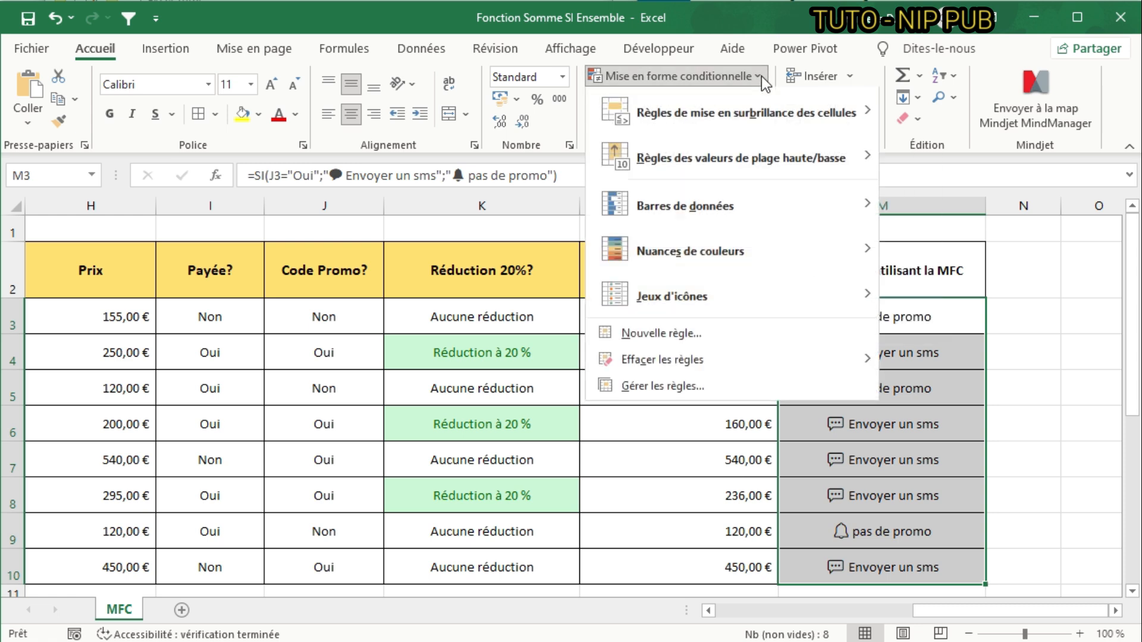
{"action": "left_click", "coordinate": [757, 525]}
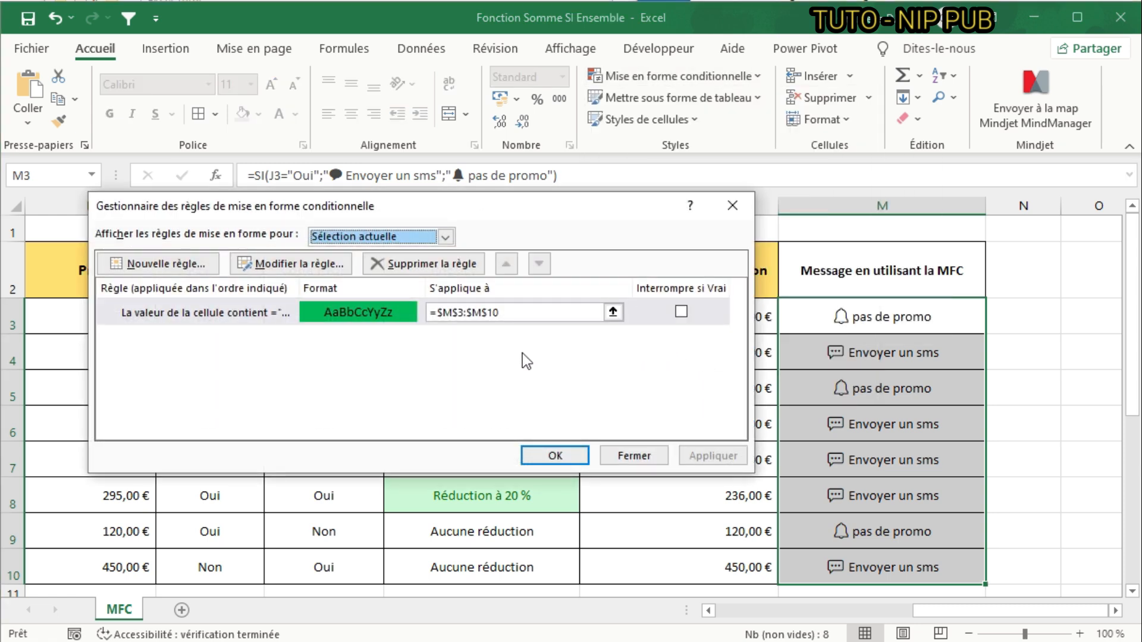
{"action": "left_click", "coordinate": [349, 319]}
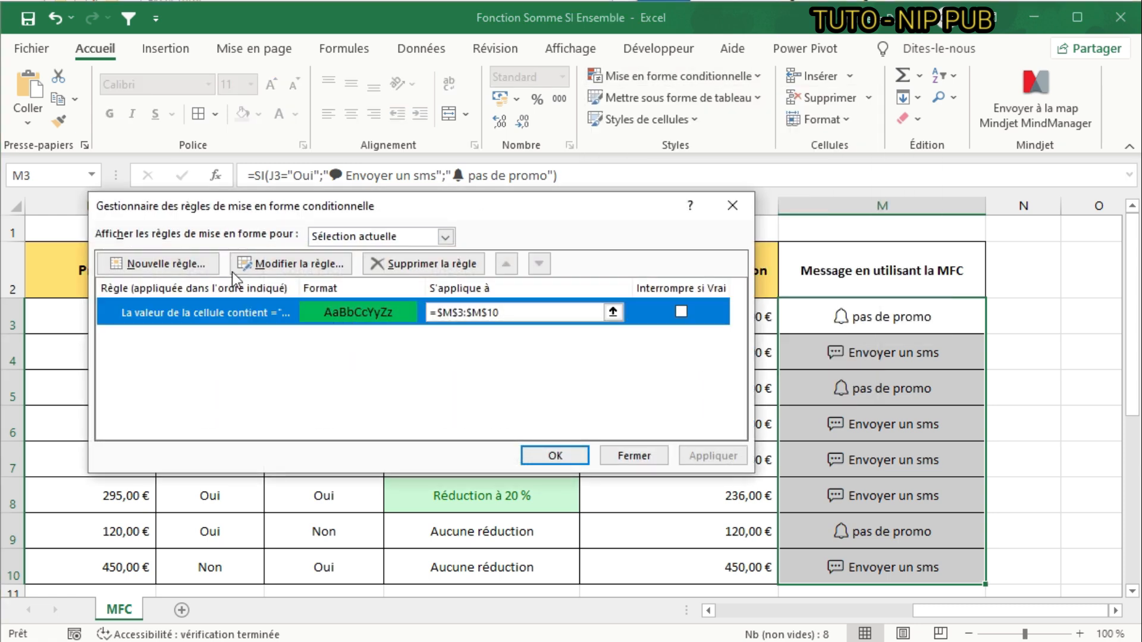
{"action": "left_click", "coordinate": [261, 264]}
{"action": "left_click", "coordinate": [465, 388]}
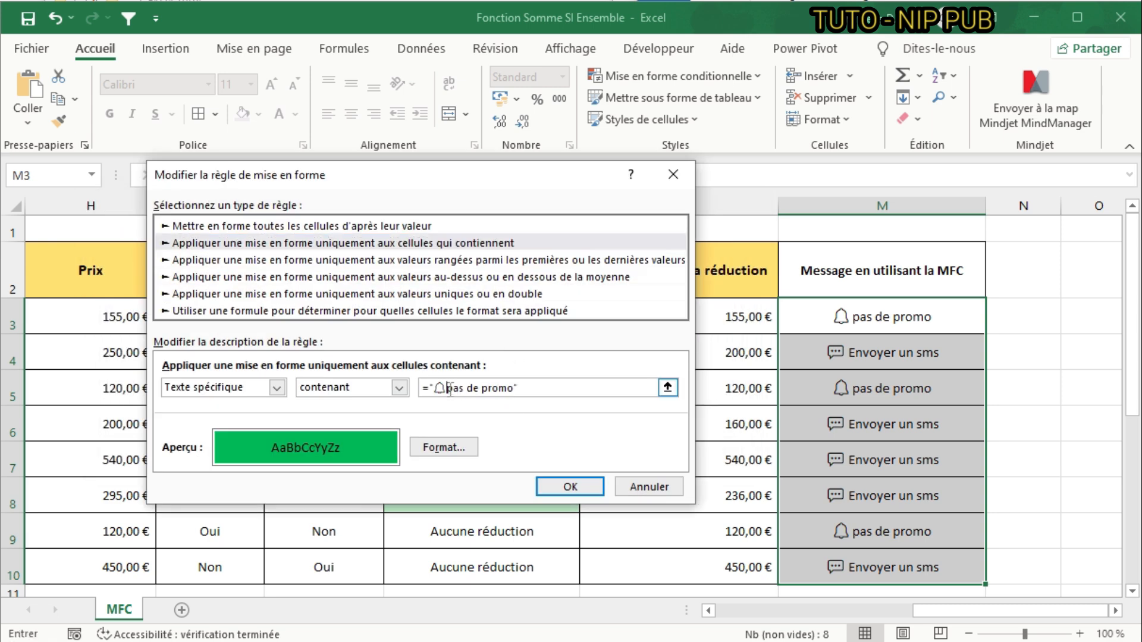
{"action": "key", "text": "Return"}
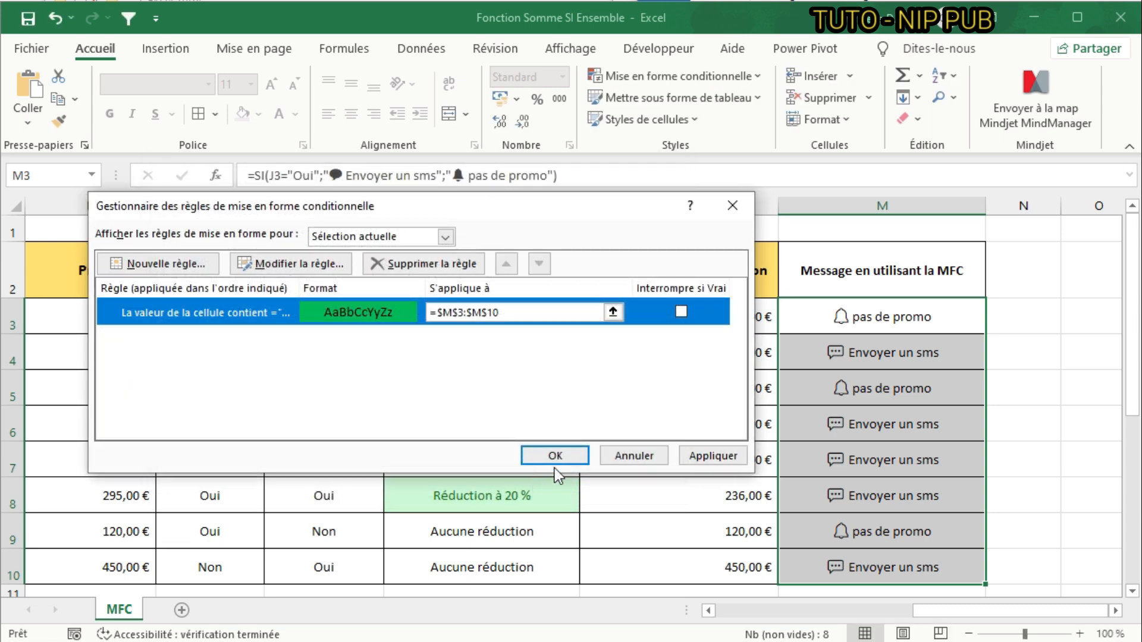
{"action": "left_click", "coordinate": [555, 455]}
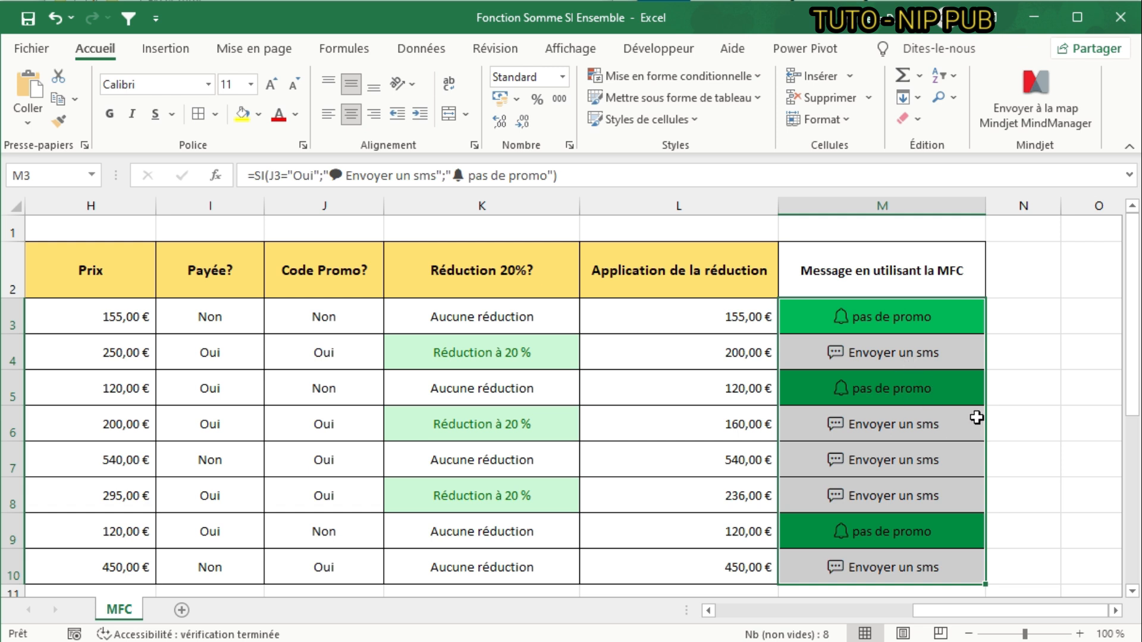
- Add a second conditional formatting rule for M3:M10 that formats only cells containing specific text (Texte spécifique)
{"action": "left_click", "coordinate": [758, 76]}
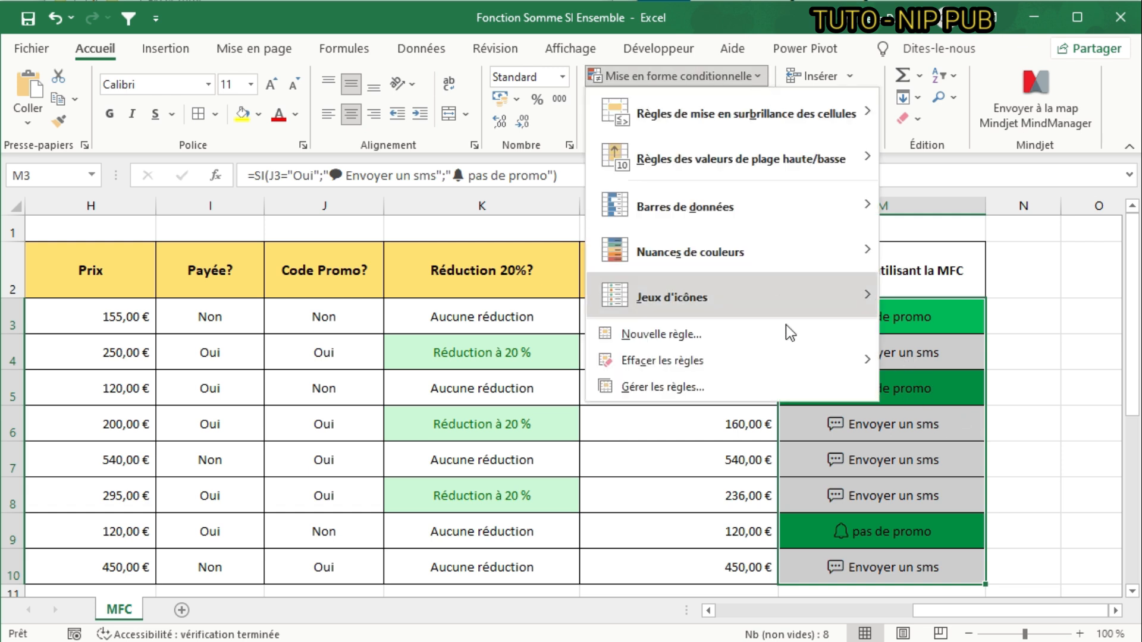
{"action": "left_click", "coordinate": [737, 393]}
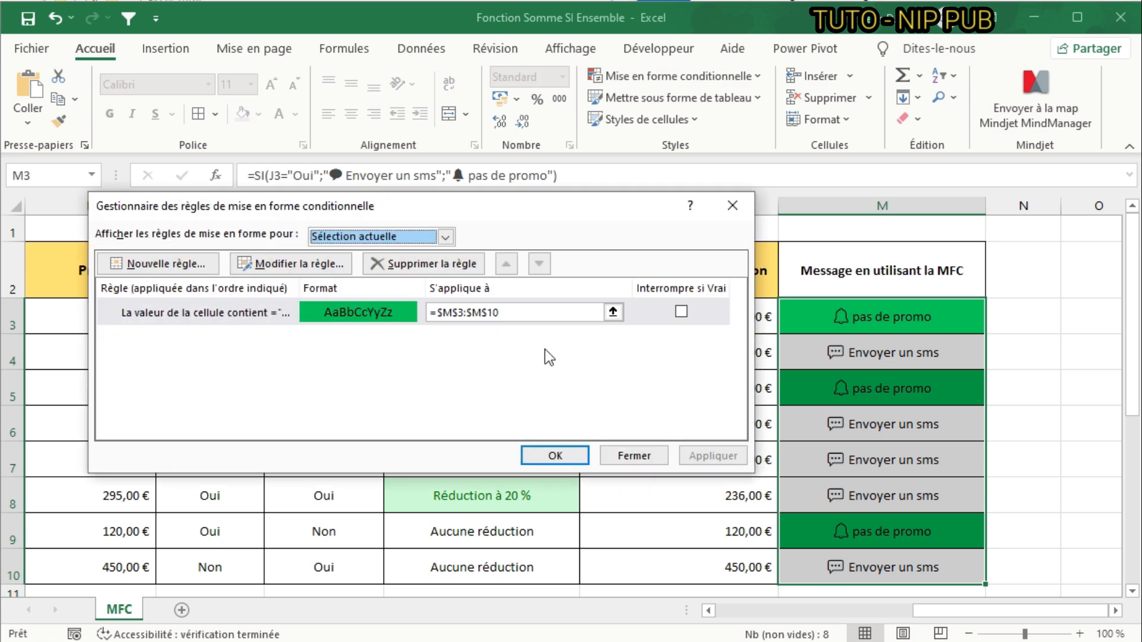
{"action": "left_click", "coordinate": [209, 262]}
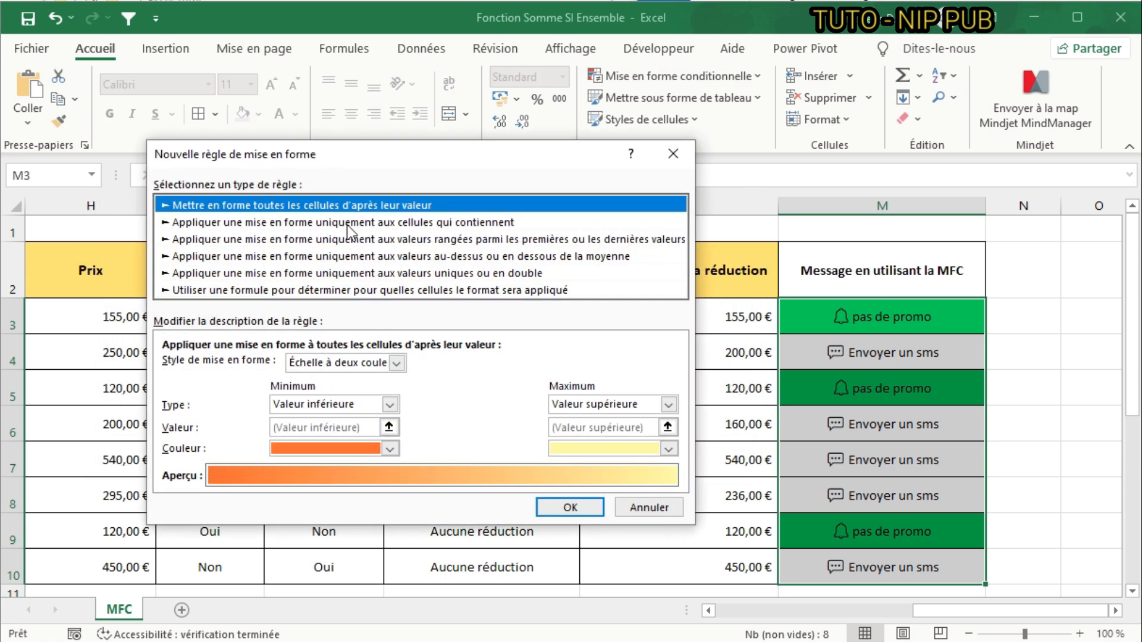
{"action": "left_click", "coordinate": [345, 224]}
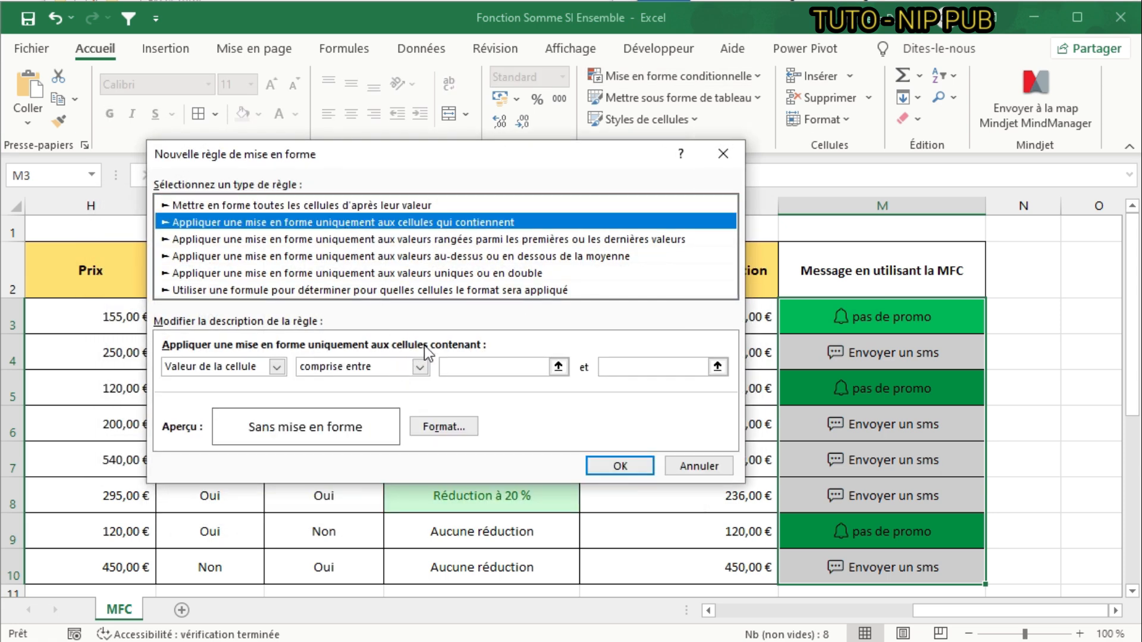
{"action": "left_click", "coordinate": [277, 367]}
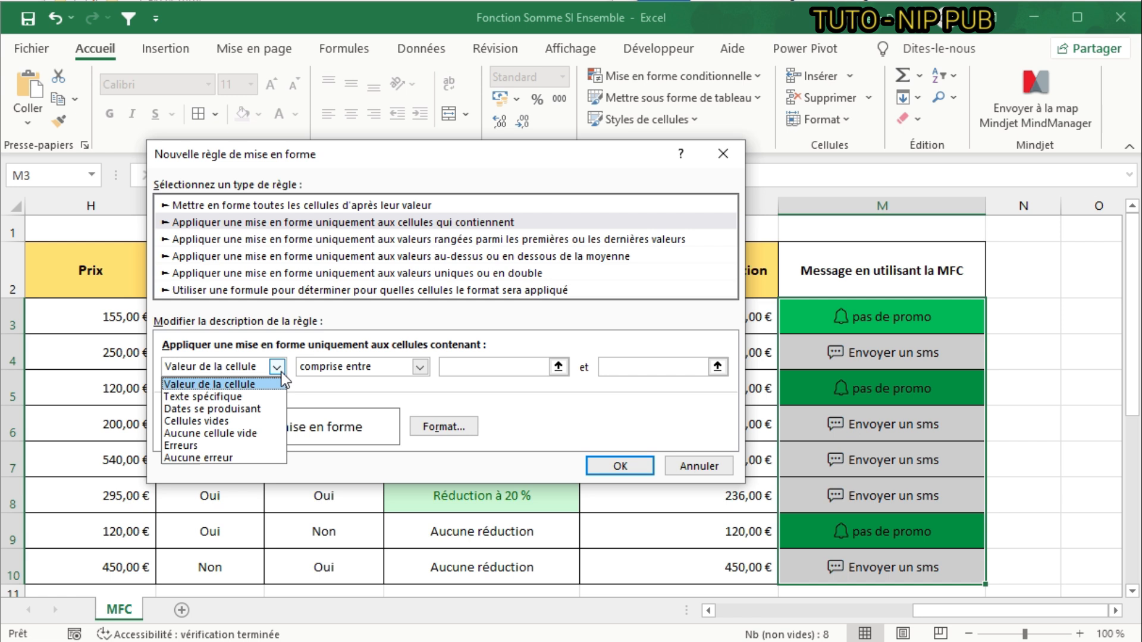
{"action": "left_click", "coordinate": [255, 397]}
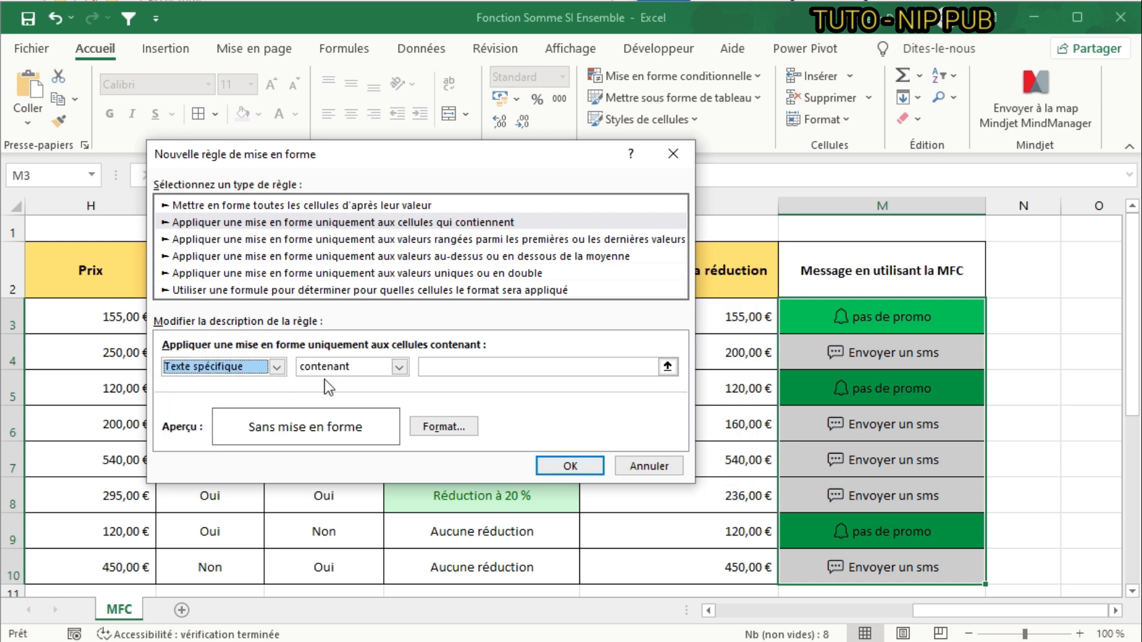
- Set the second rule's text to a speech bubble emoji followed by " Envoyer un sms" and confirm the rule without a format
{"action": "left_click", "coordinate": [487, 365]}
{"action": "type", "text": "\""}
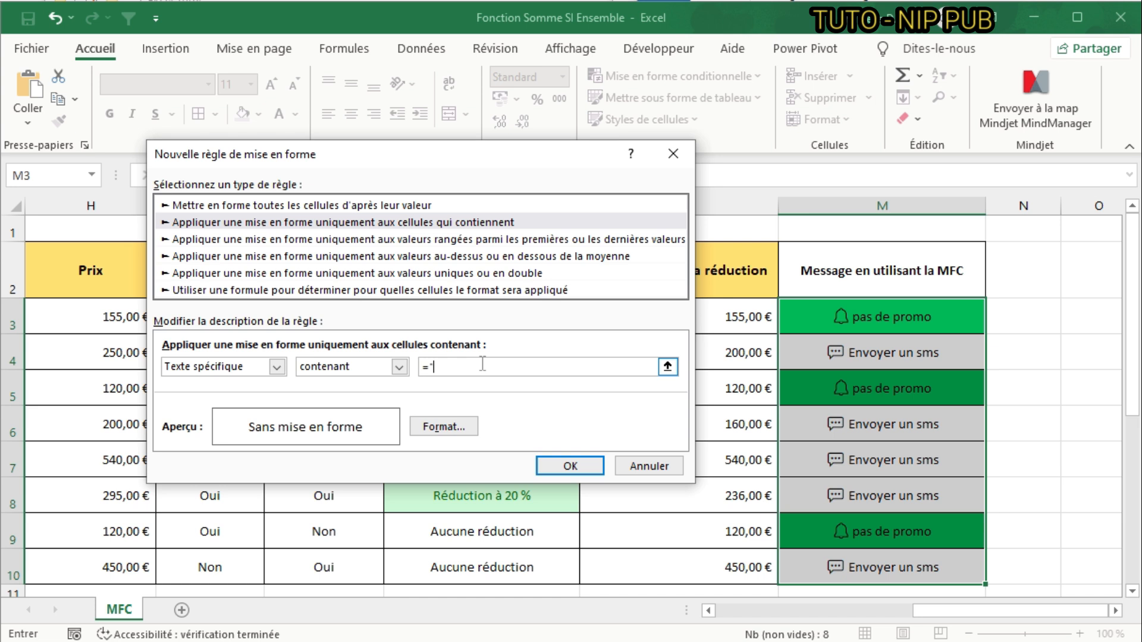
{"action": "key", "text": "super+period"}
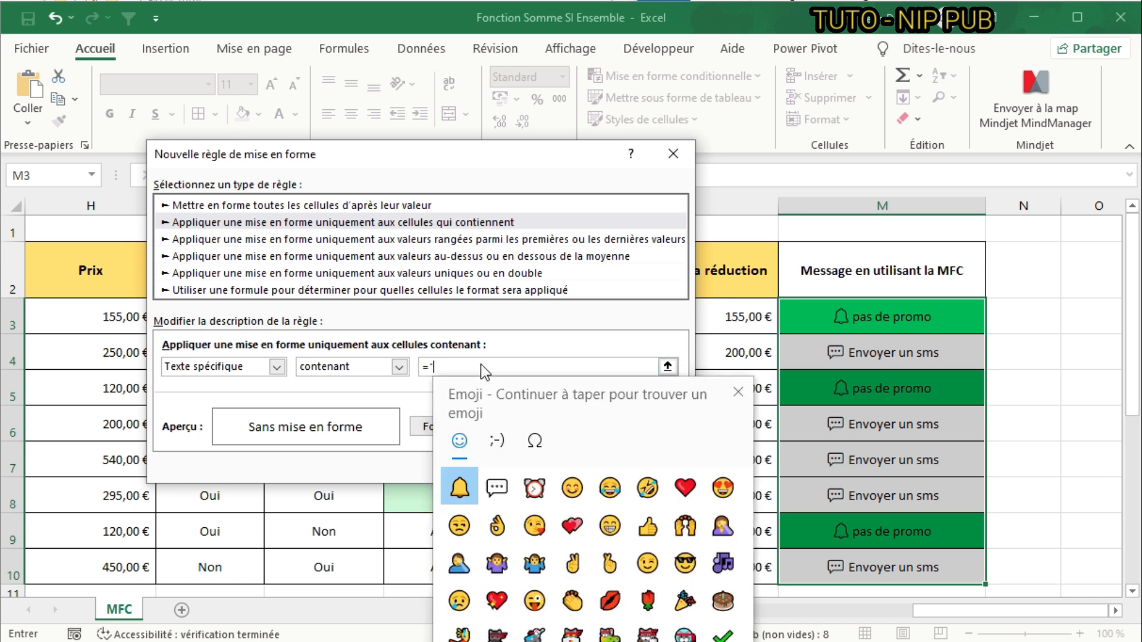
{"action": "left_click", "coordinate": [498, 489]}
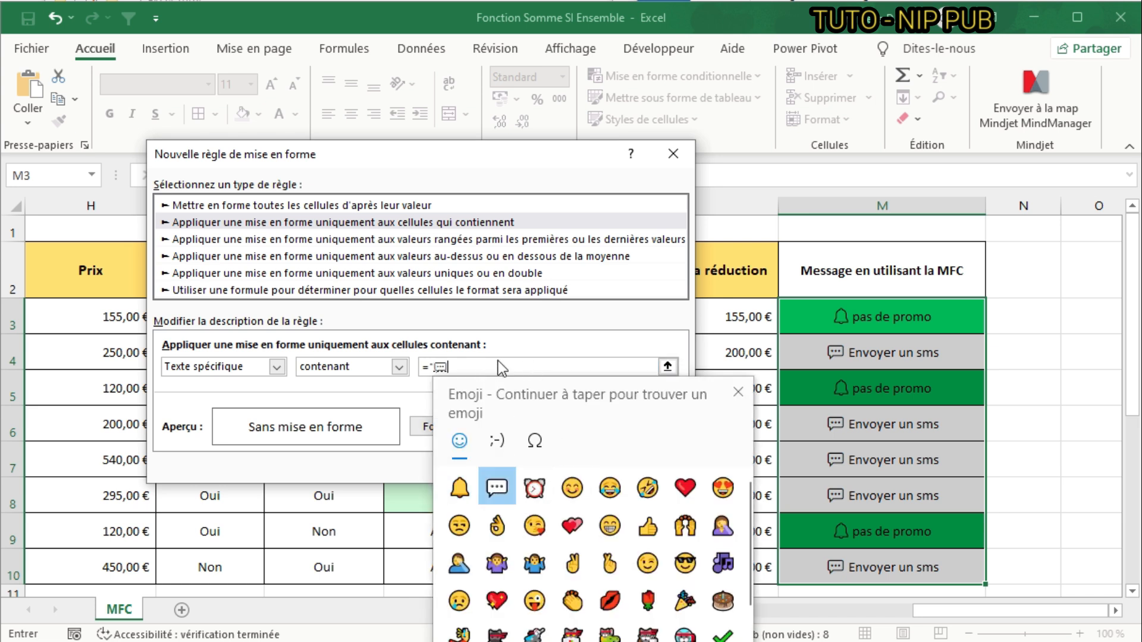
{"action": "type", "text": "\""}
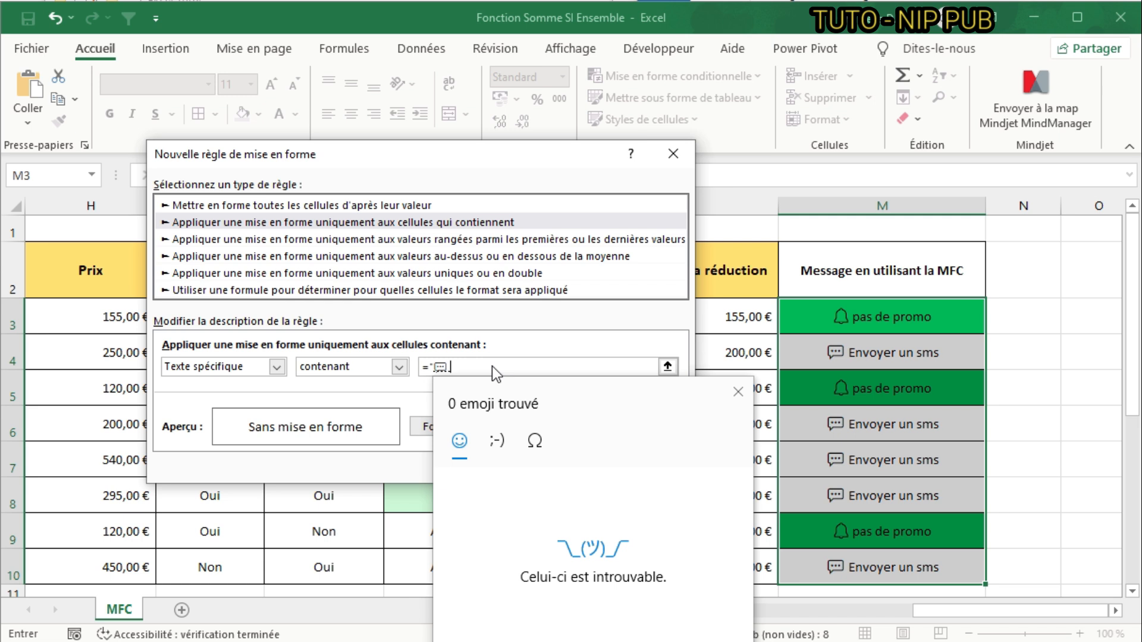
{"action": "left_click", "coordinate": [491, 366]}
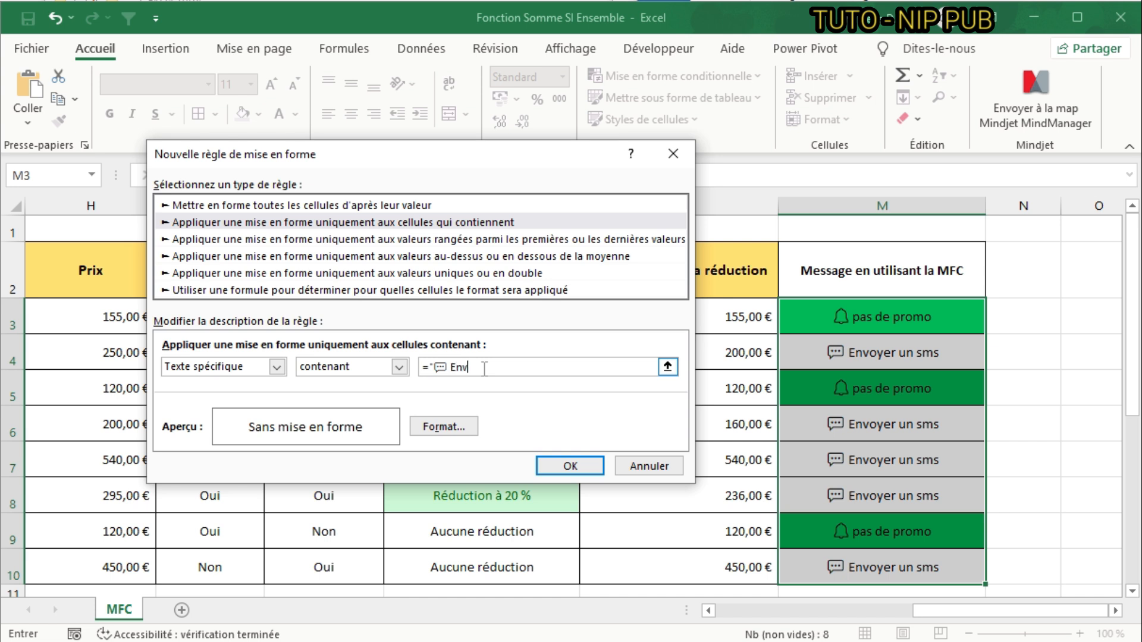
{"action": "type", "text": "un sms"}
{"action": "left_click", "coordinate": [583, 462]}
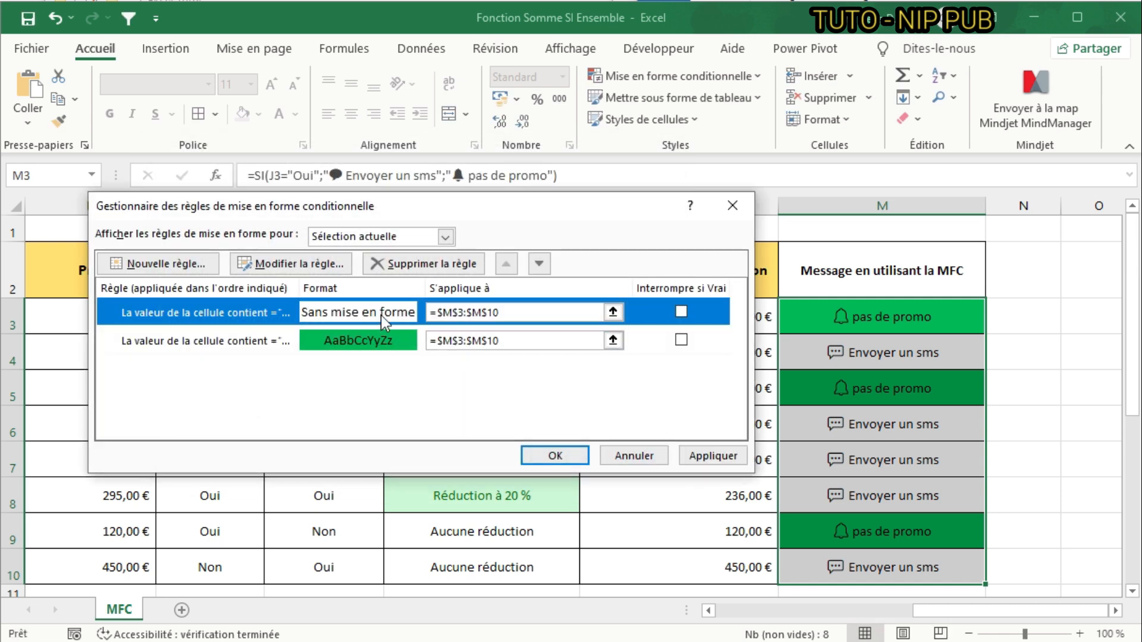
- Give the "Envoyer un sms" conditional formatting rule a dark orange fill and apply the rules to M3:M10
{"action": "left_click", "coordinate": [268, 264]}
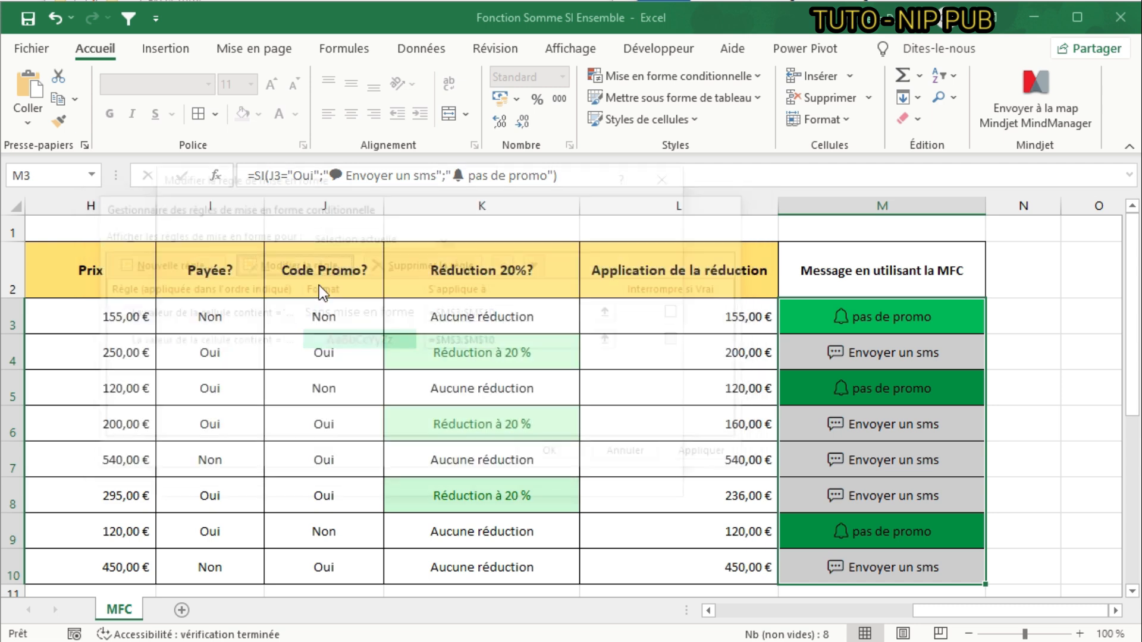
{"action": "left_click", "coordinate": [428, 451]}
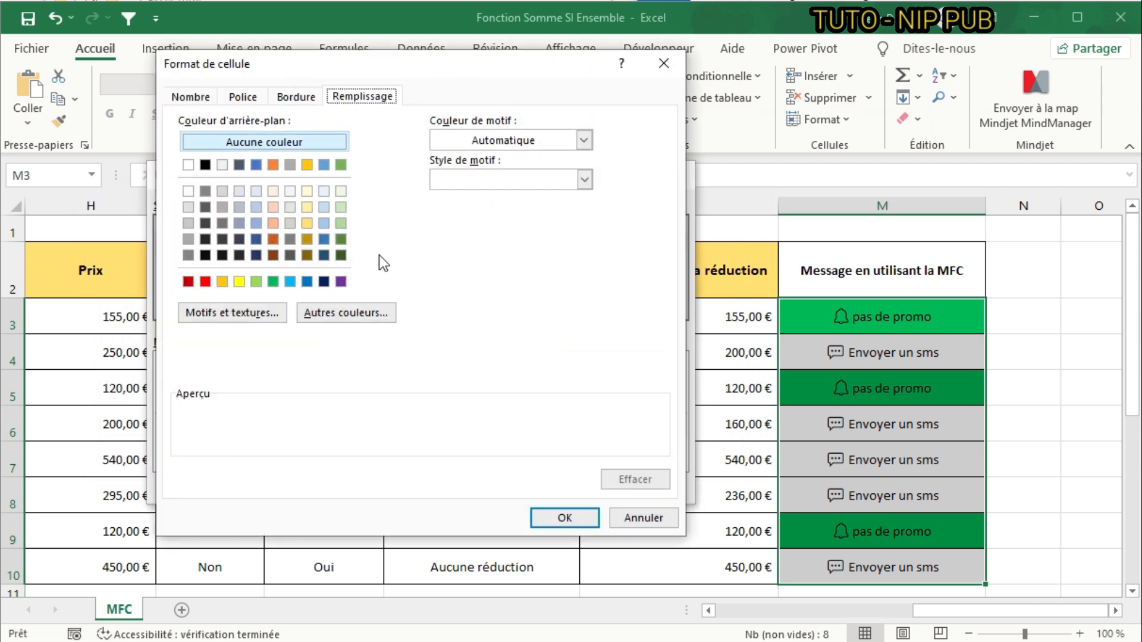
{"action": "left_click", "coordinate": [272, 239]}
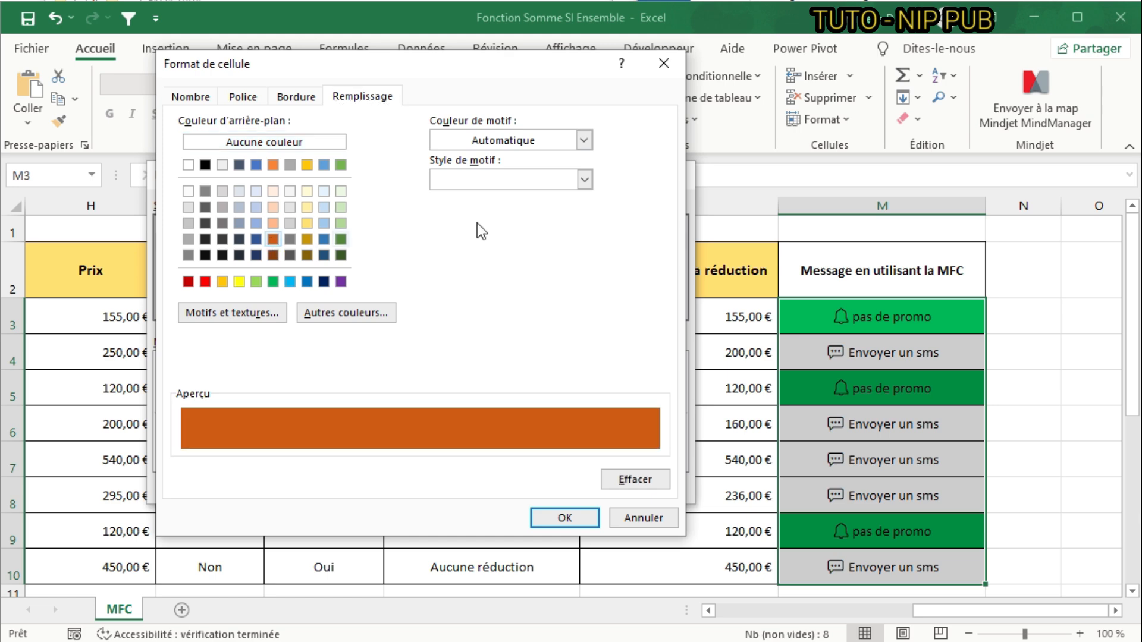
{"action": "left_click", "coordinate": [580, 521]}
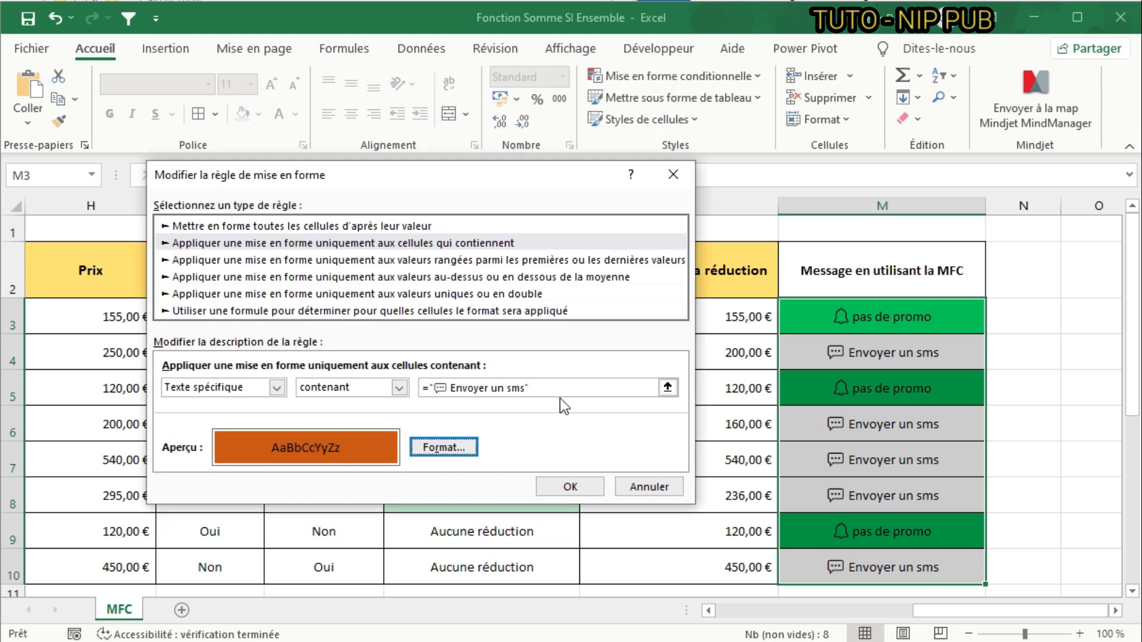
{"action": "left_click", "coordinate": [571, 487]}
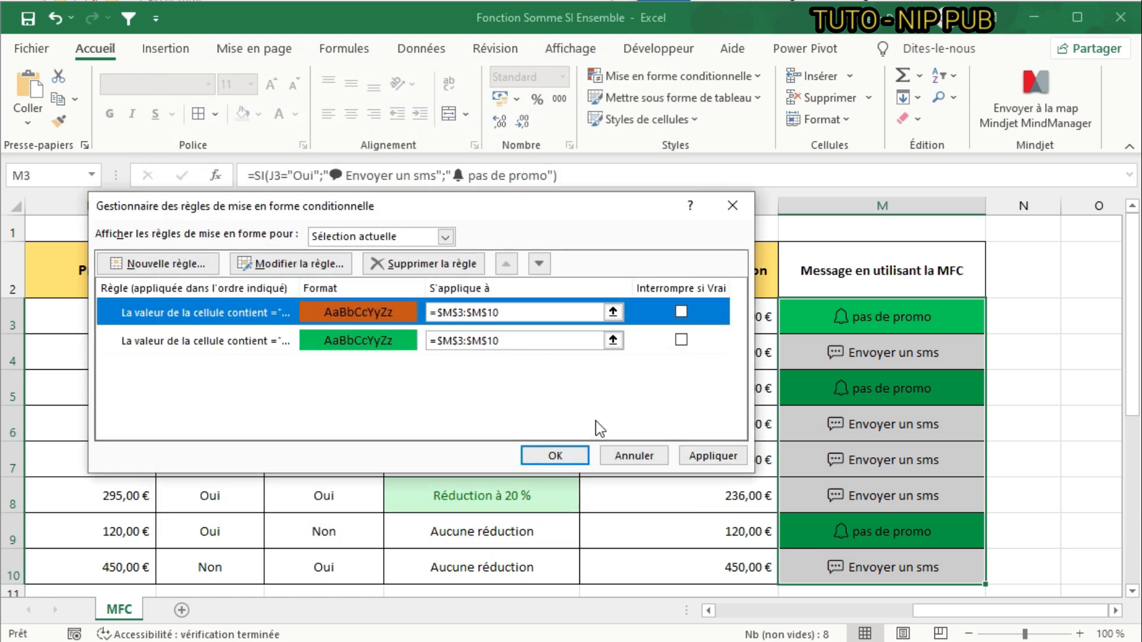
{"action": "left_click", "coordinate": [713, 456]}
{"action": "left_click", "coordinate": [553, 458]}
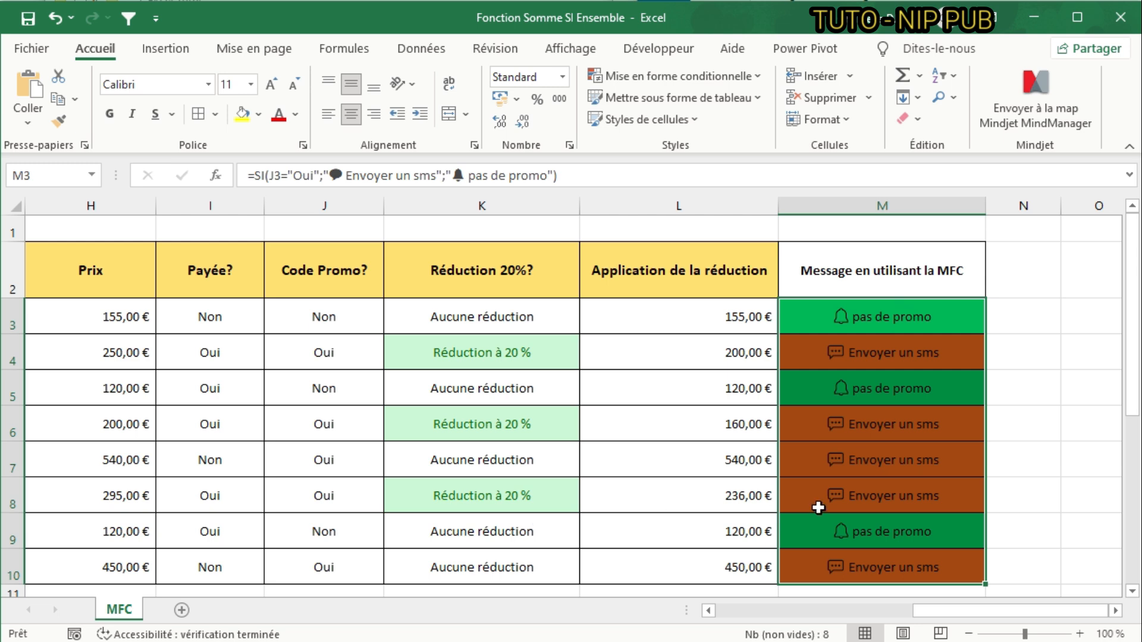
- Change the promo code answer in J9 to "Oui" to test the discount and message formulas
{"action": "left_click", "coordinate": [341, 435]}
{"action": "left_click", "coordinate": [344, 497]}
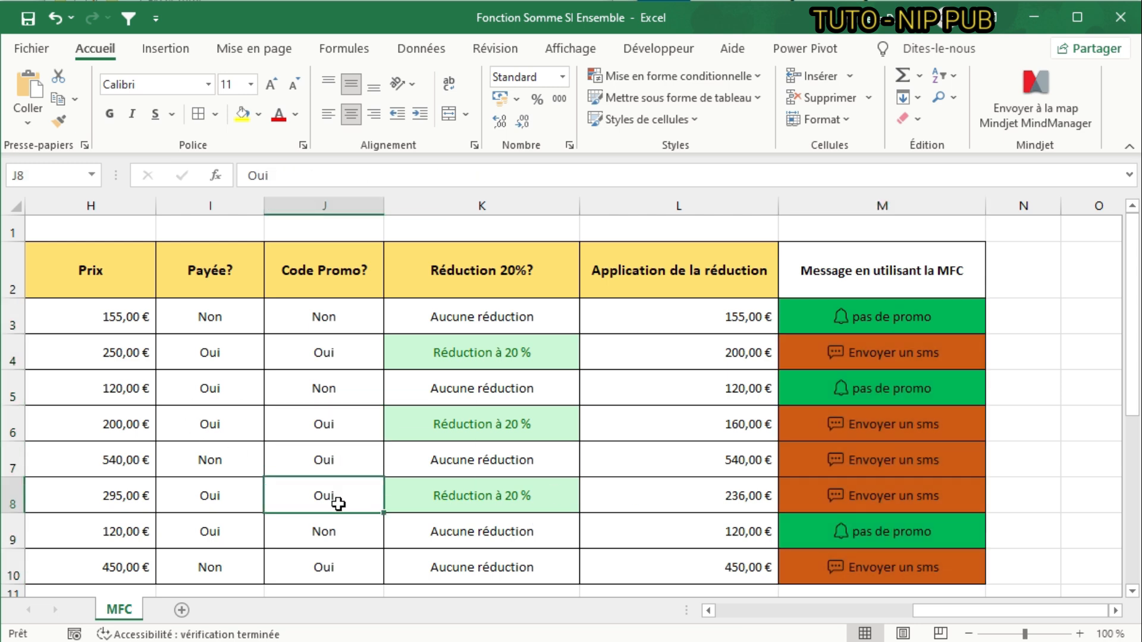
{"action": "scroll", "coordinate": [334, 493], "scroll_direction": "down", "scroll_amount": 1}
{"action": "scroll", "coordinate": [335, 493], "scroll_direction": "up", "scroll_amount": 1}
{"action": "left_click", "coordinate": [341, 536]}
{"action": "type", "text": "Oui"}
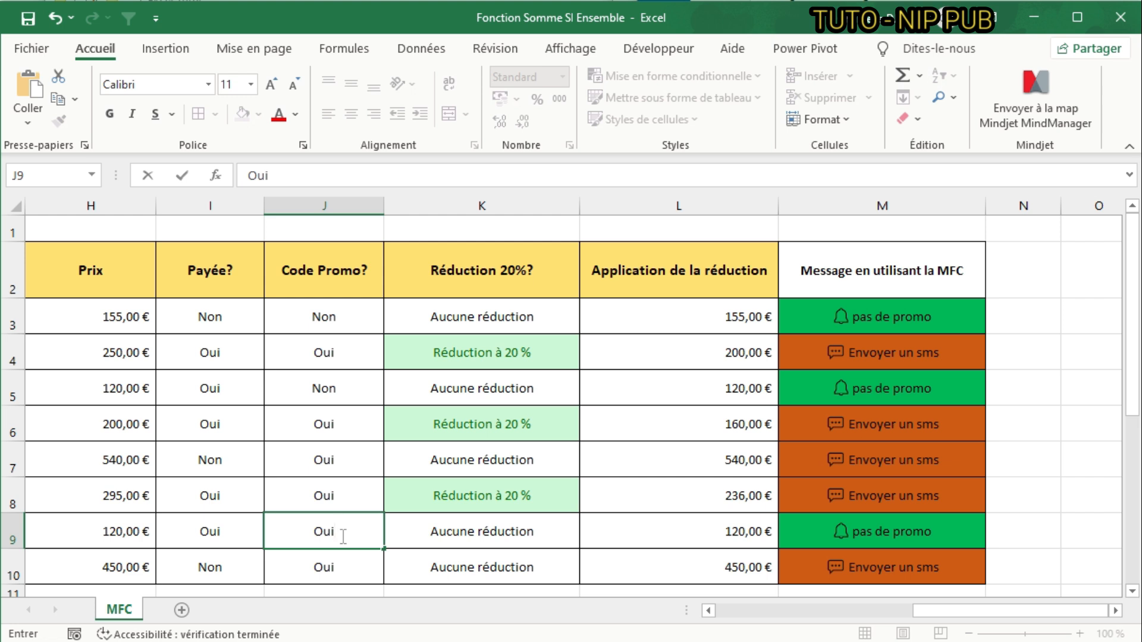
{"action": "key", "text": "Return"}
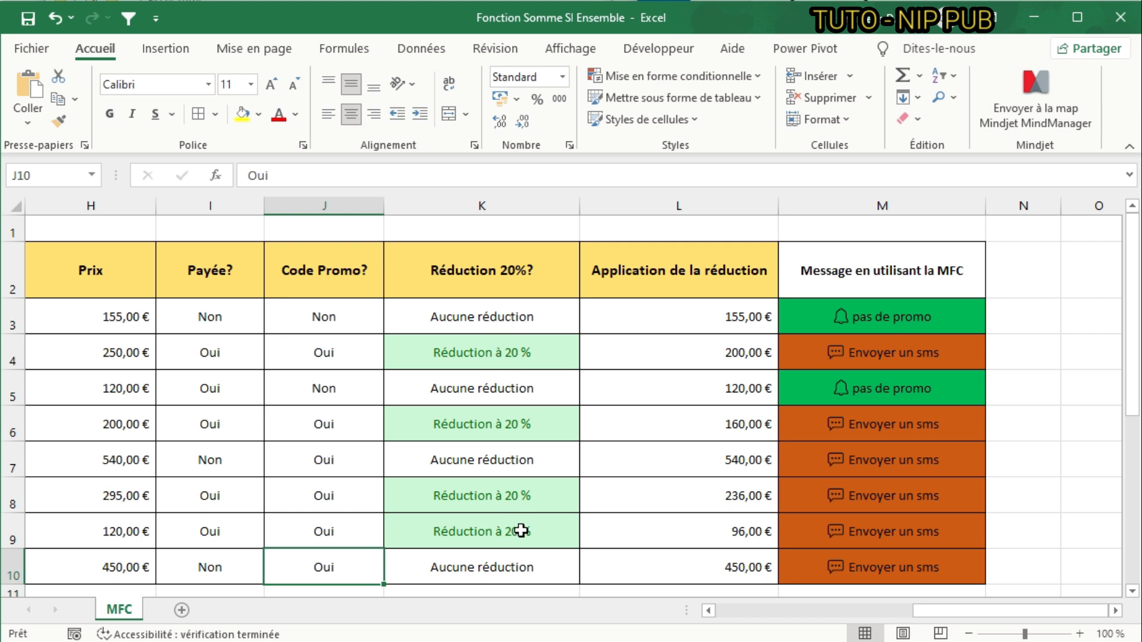
- Compare the promo codes in column J and the reduction results in column K with the coloured messages in column M
{"action": "left_click", "coordinate": [502, 569]}
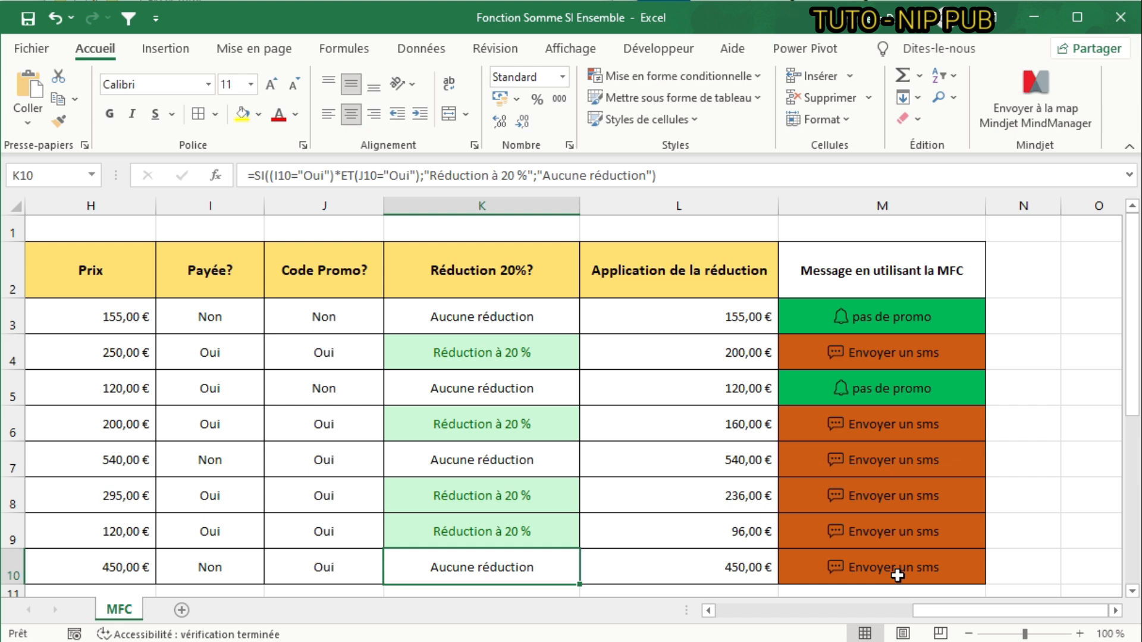
{"action": "left_click", "coordinate": [852, 395]}
{"action": "left_click", "coordinate": [504, 388]}
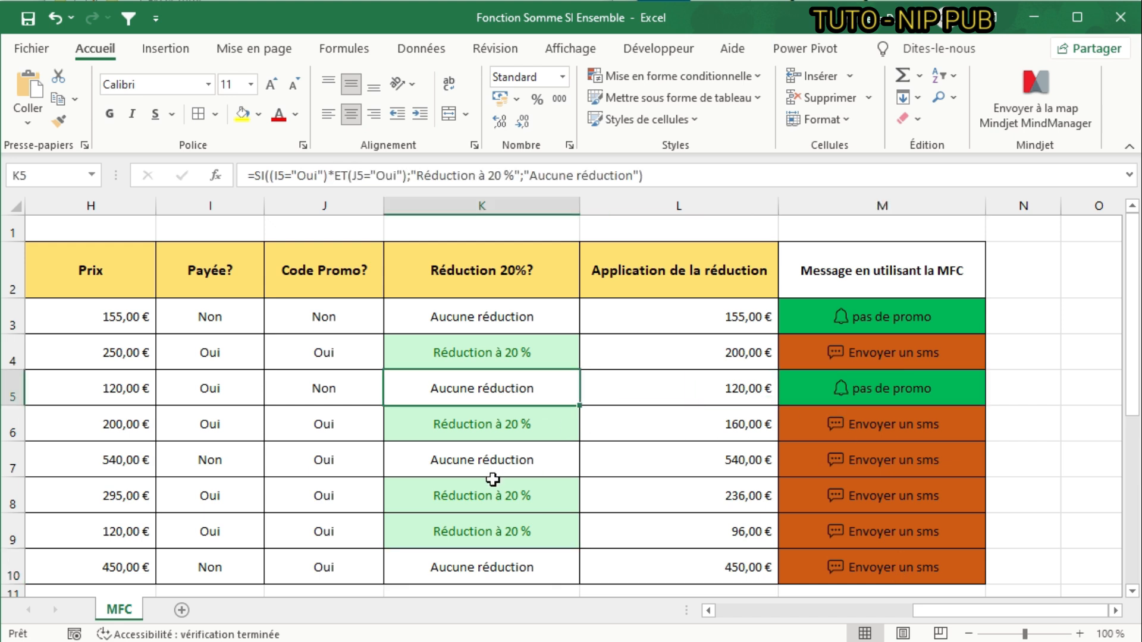
{"action": "left_click", "coordinate": [492, 474]}
{"action": "left_click", "coordinate": [840, 471]}
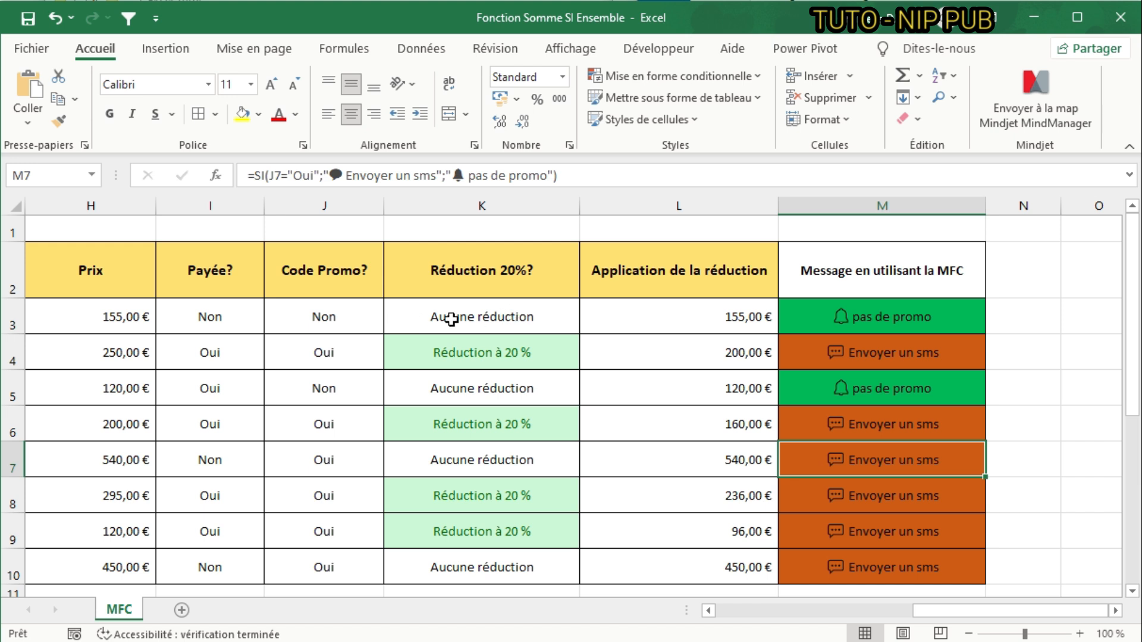
{"action": "left_click", "coordinate": [328, 317]}
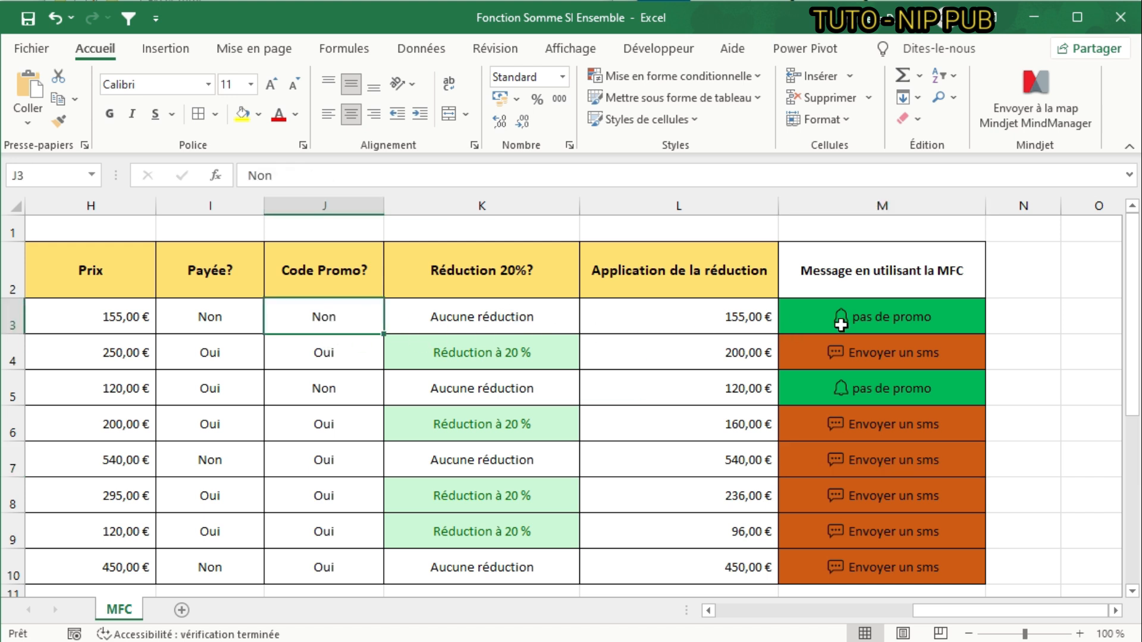
{"action": "left_click", "coordinate": [890, 321]}
{"action": "left_click", "coordinate": [349, 390]}
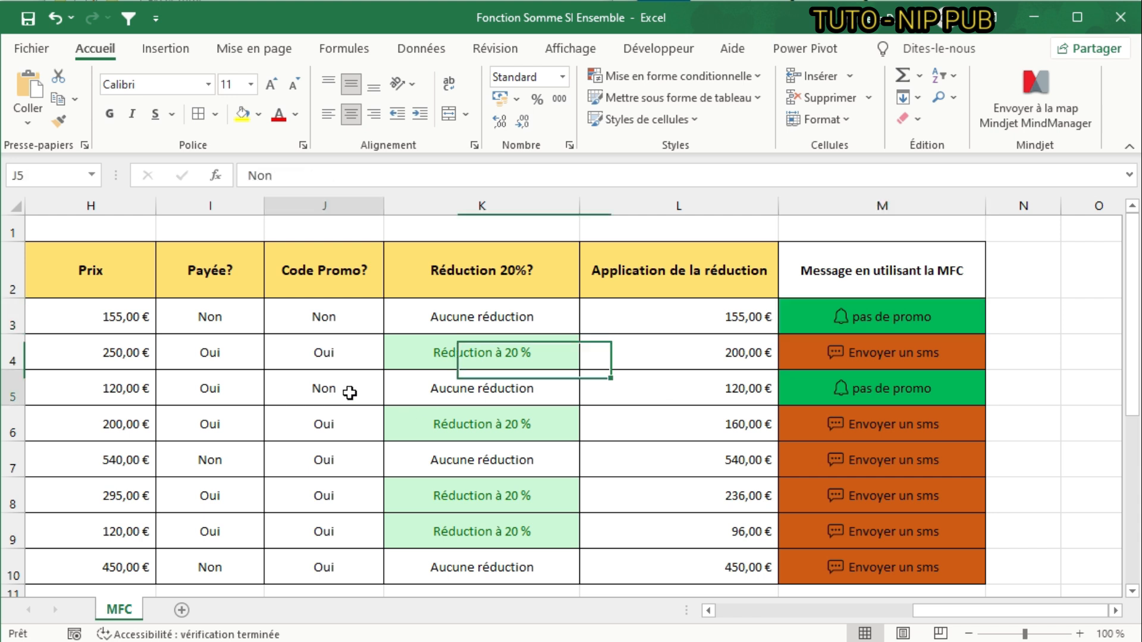
{"action": "left_click_drag", "start_coordinate": [332, 420], "coordinate": [355, 582]}
- Set the promo code answers in J8:J9 to "Non" in a single entry
{"action": "left_click_drag", "start_coordinate": [342, 489], "coordinate": [343, 527]}
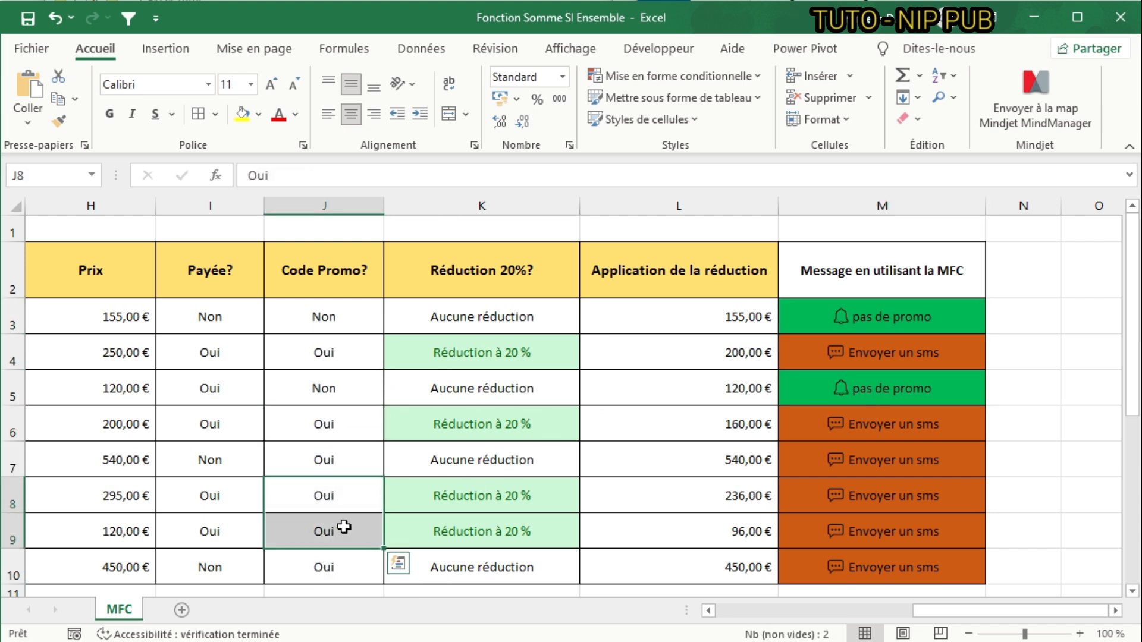
{"action": "type", "text": "Non"}
{"action": "key", "text": "ctrl+Return"}
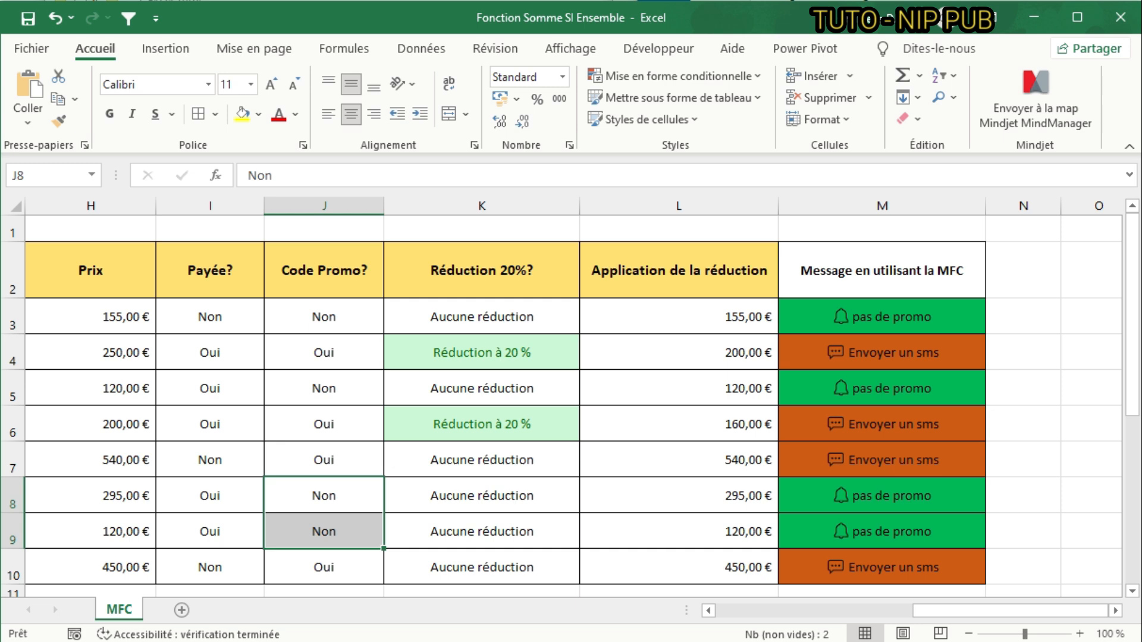
- Replace the speech bubble emoji before "Envoyer un sms" in the M3 formula with a smiling face emoji
{"action": "scroll", "coordinate": [867, 349], "scroll_direction": "down", "scroll_amount": 1}
{"action": "scroll", "coordinate": [934, 387], "scroll_direction": "up", "scroll_amount": 1}
{"action": "left_click", "coordinate": [887, 327]}
{"action": "left_click", "coordinate": [341, 176]}
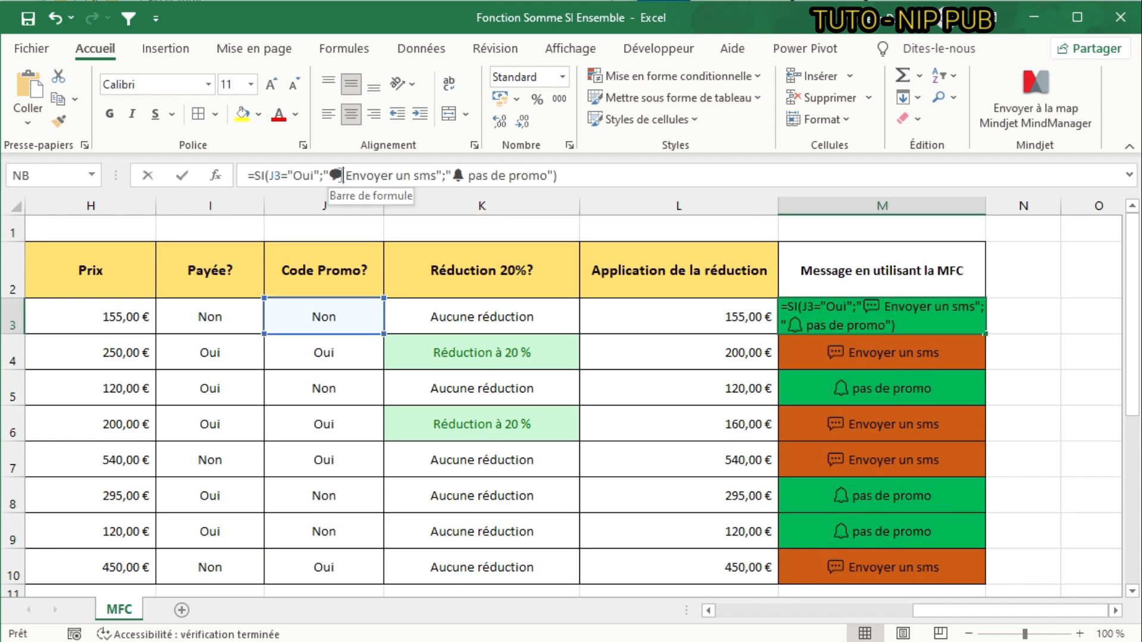
{"action": "key", "text": "BackSpace"}
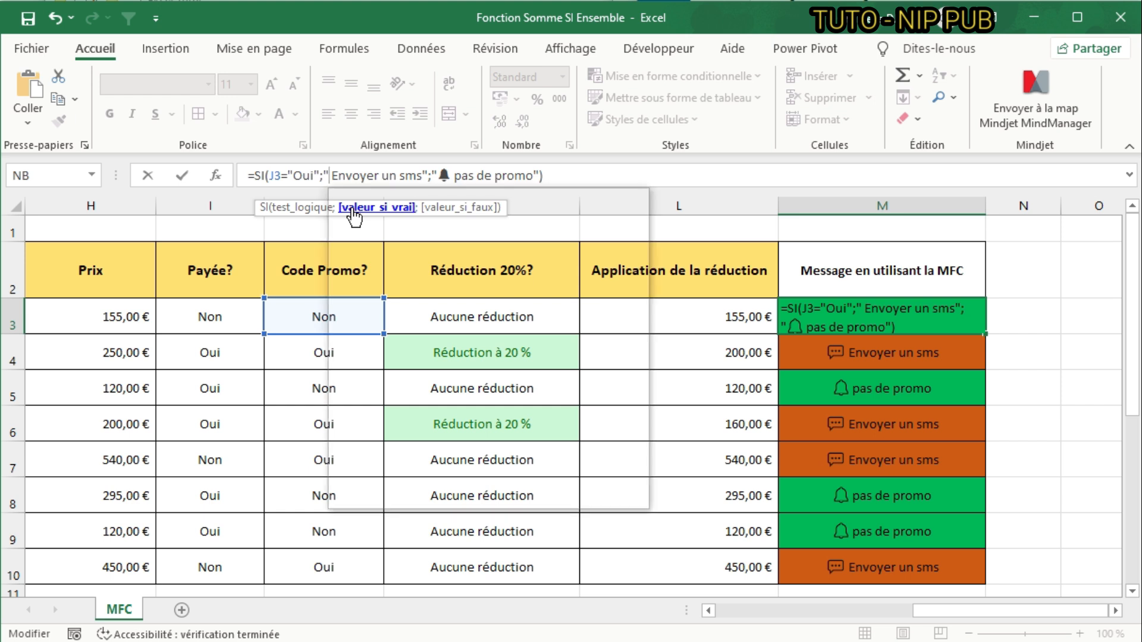
{"action": "key", "text": "super+period"}
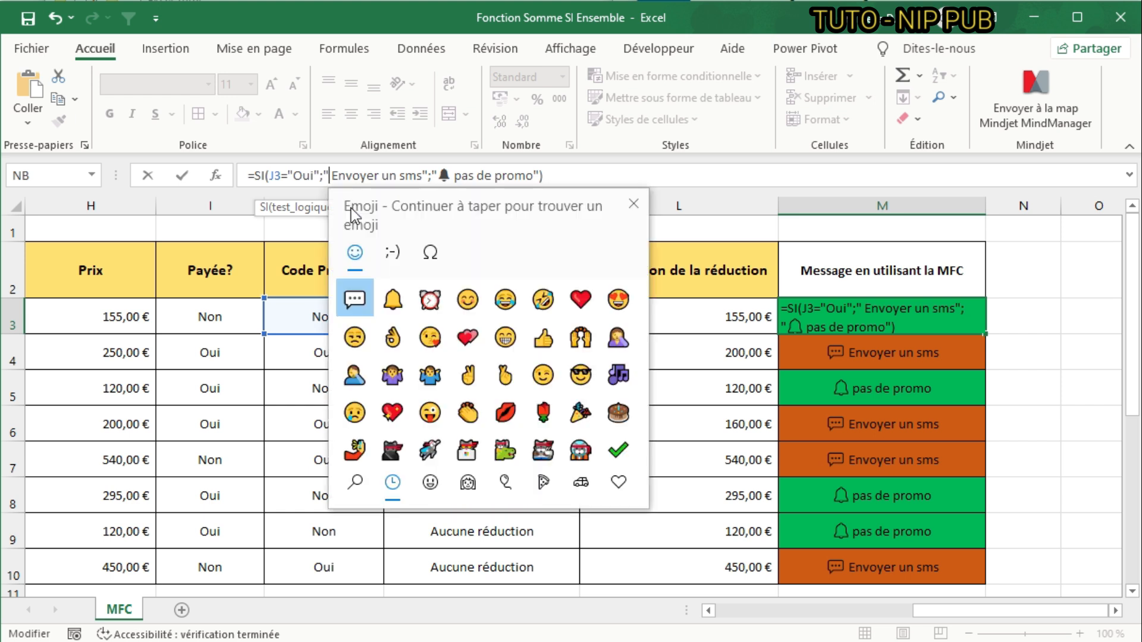
{"action": "left_click", "coordinate": [467, 299]}
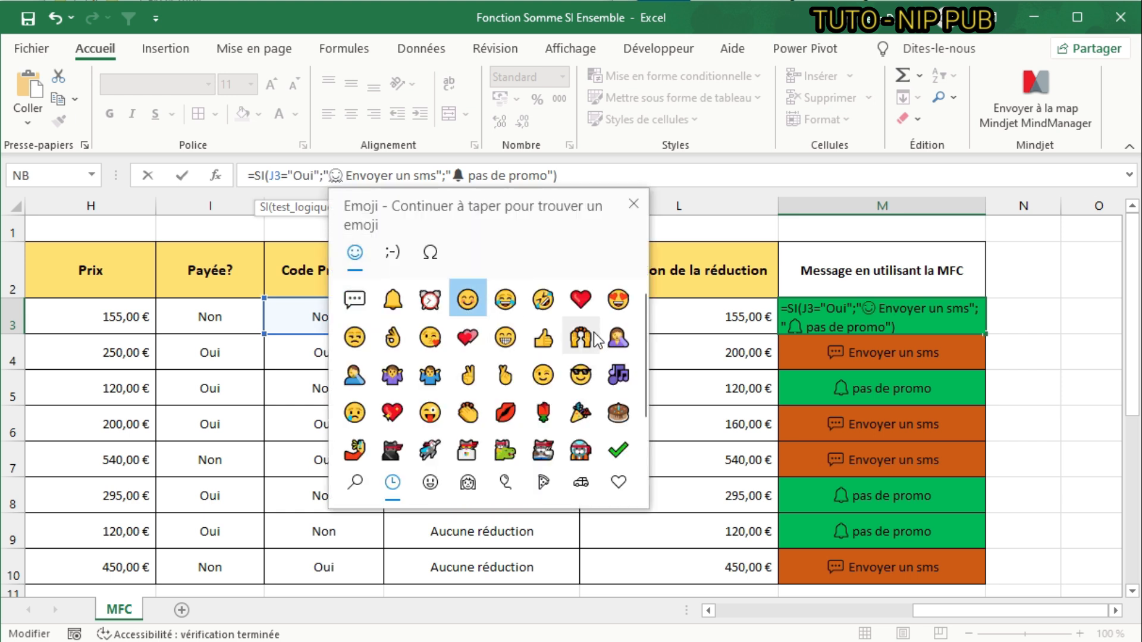
{"action": "key", "text": "Return"}
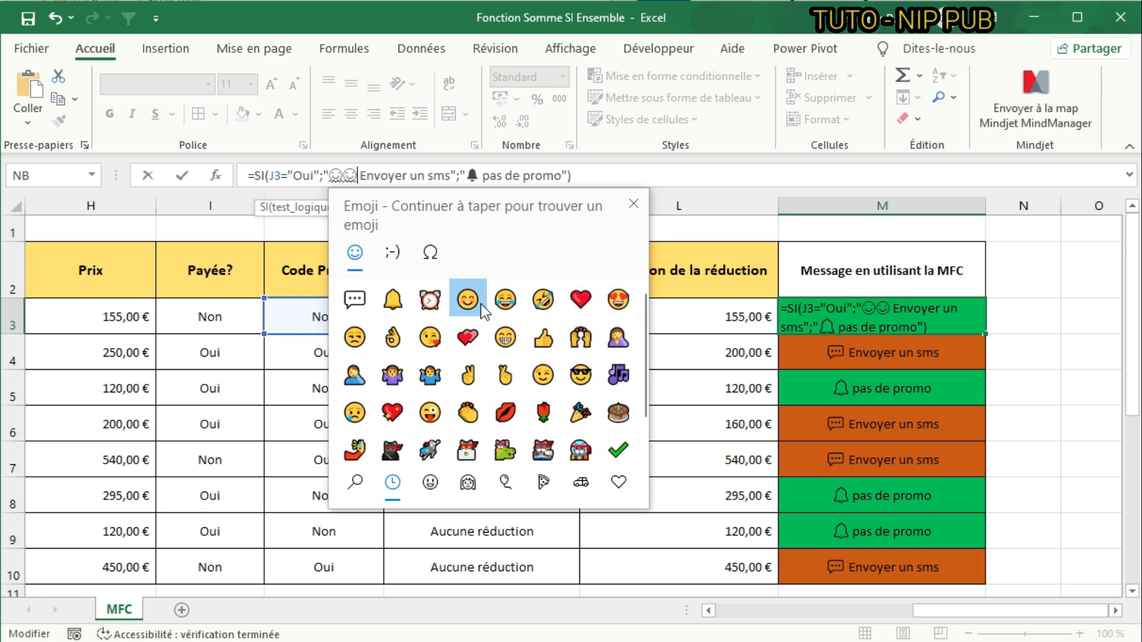
{"action": "key", "text": "BackSpace"}
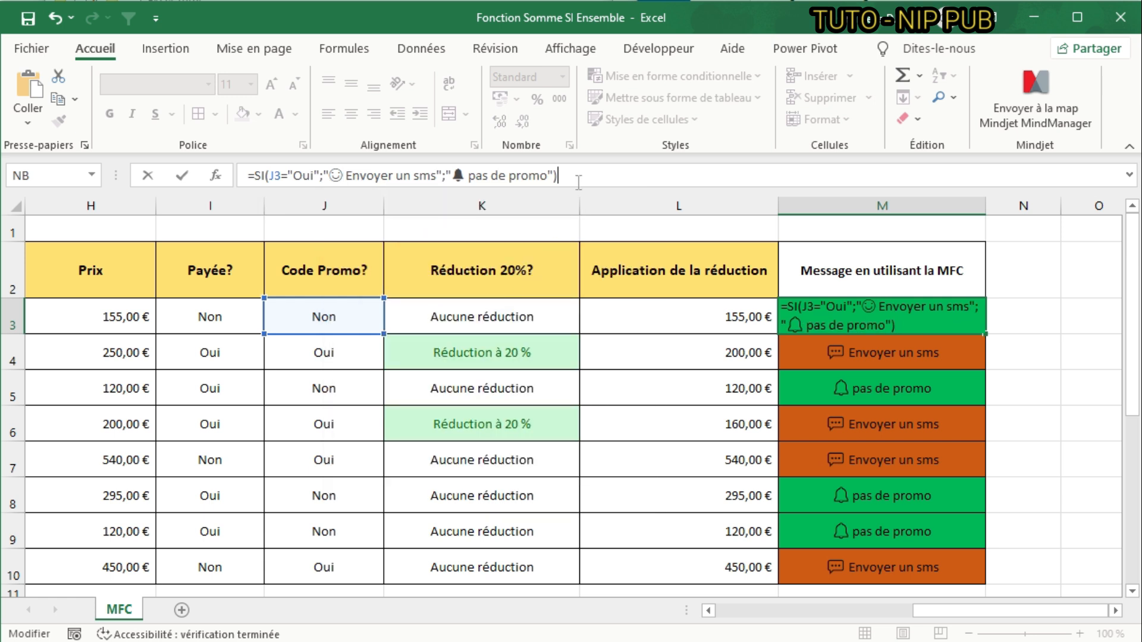
{"action": "key", "text": "Return"}
- Refill the edited M3 formula down to M10 and select M4 to check the rule's colouring
{"action": "left_click", "coordinate": [877, 326]}
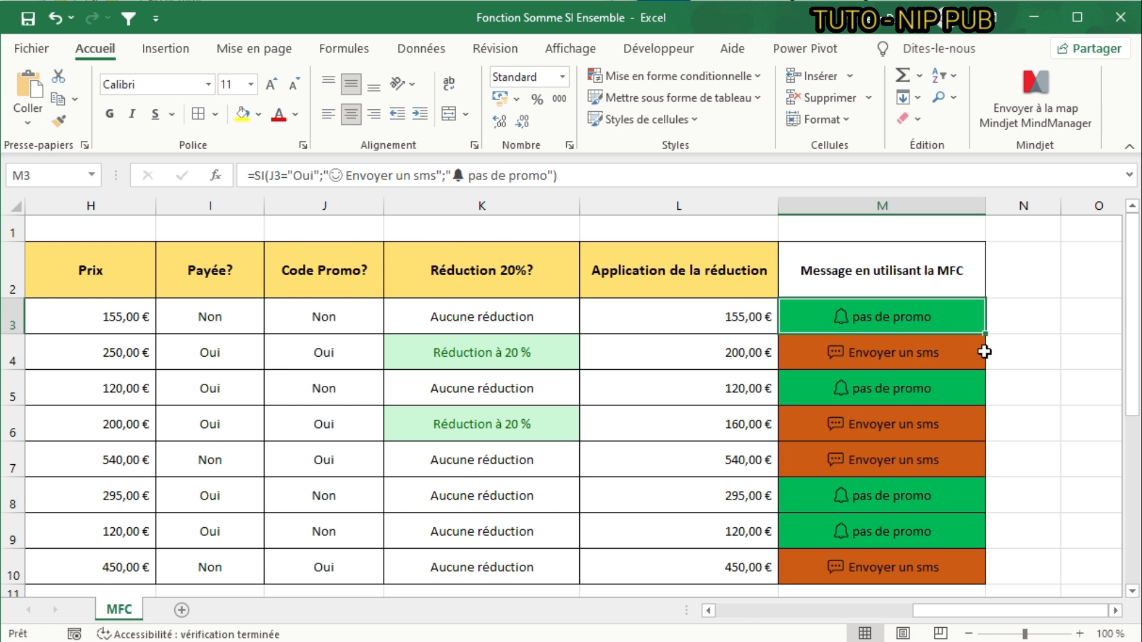
{"action": "left_click_drag", "start_coordinate": [985, 333], "coordinate": [965, 583]}
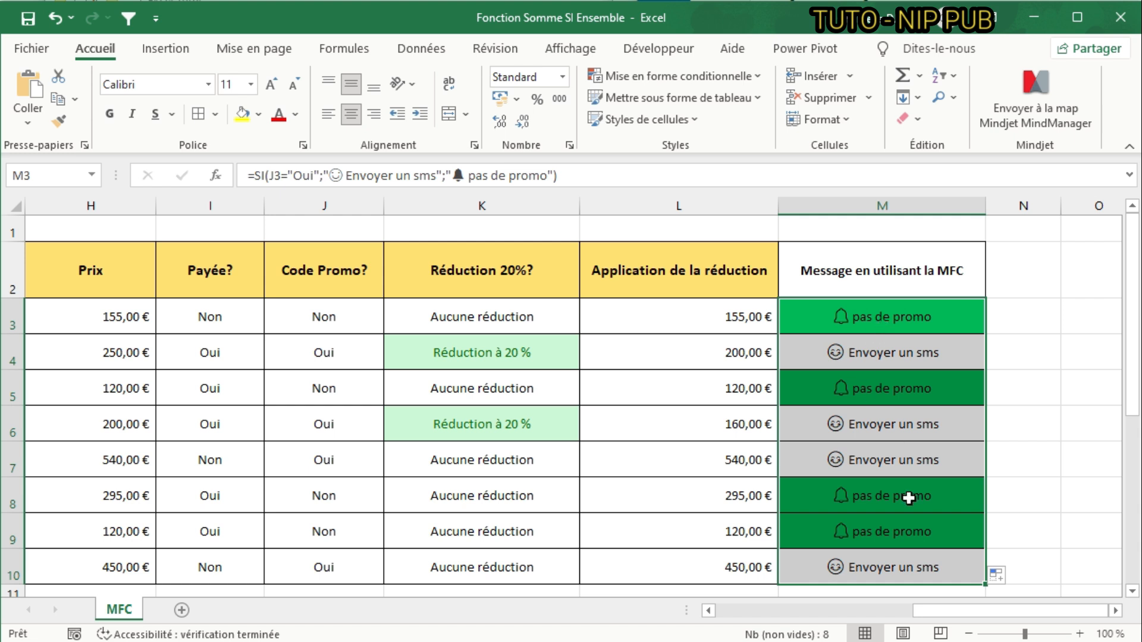
{"action": "left_click", "coordinate": [863, 357]}
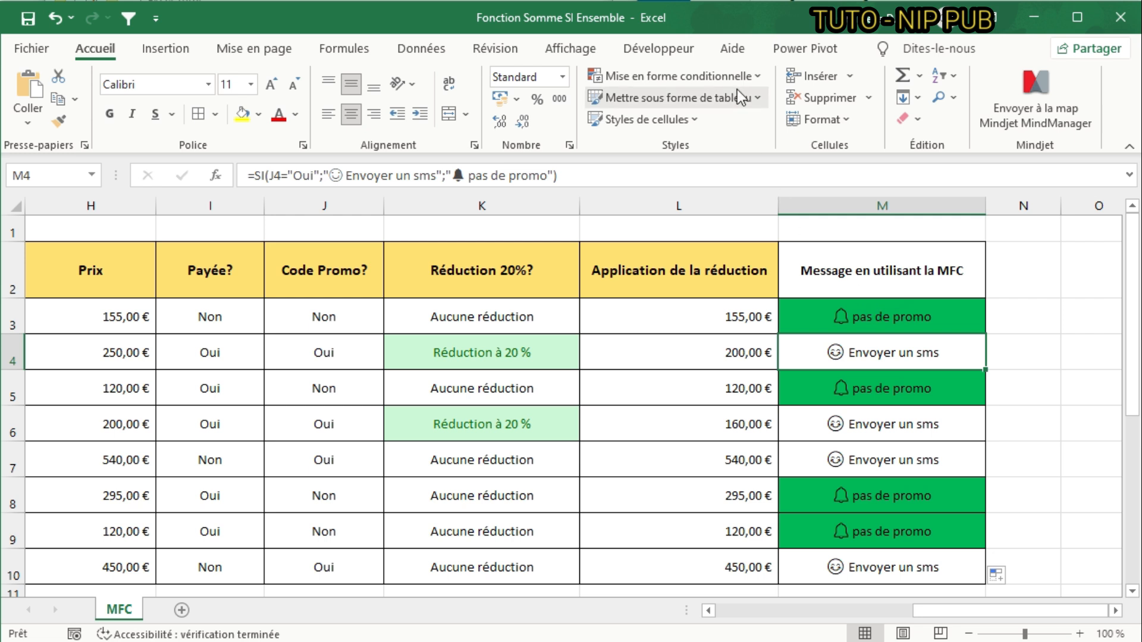
- Replace the bell emoji before "pas de promo" in the M6 formula with a heart emoji
{"action": "left_click", "coordinate": [943, 426]}
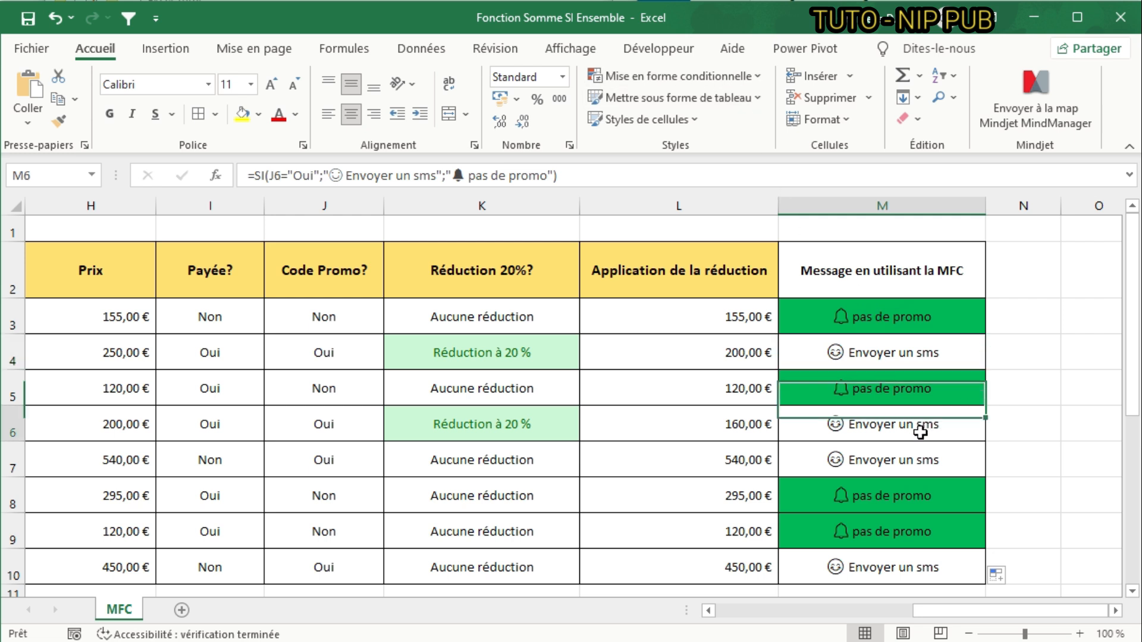
{"action": "left_click", "coordinate": [467, 179]}
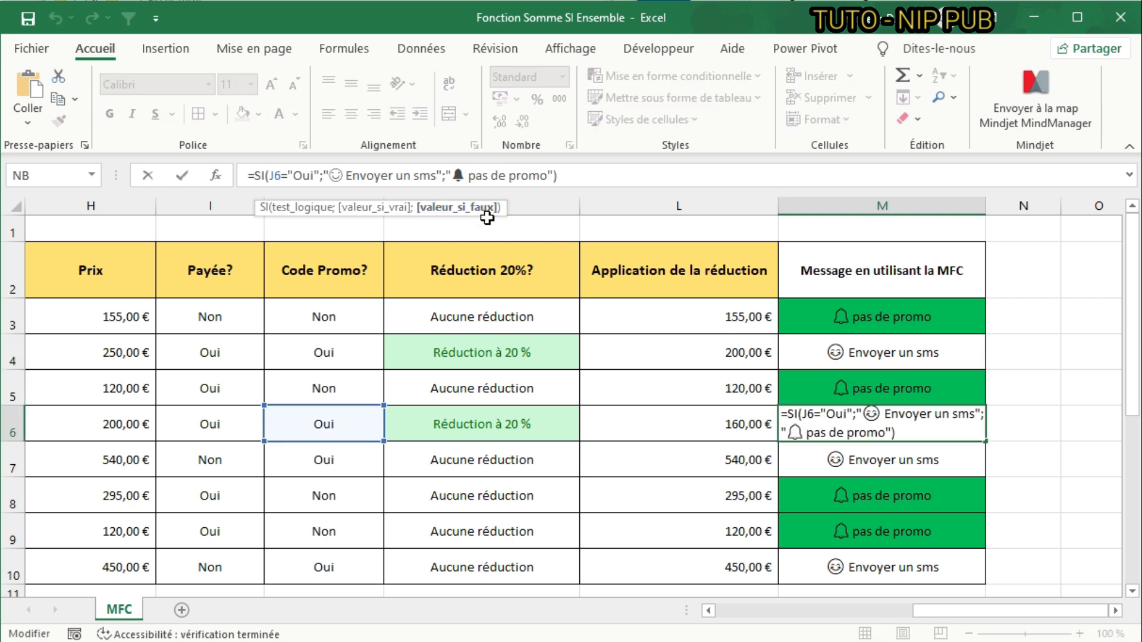
{"action": "key", "text": "BackSpace"}
{"action": "key", "text": "super+period"}
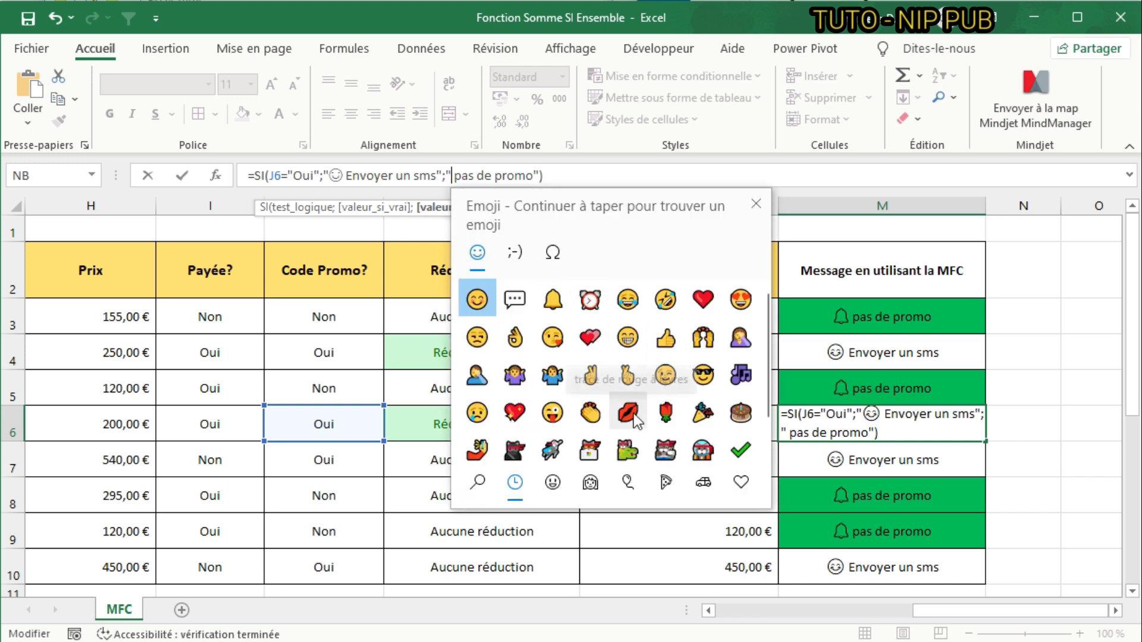
{"action": "left_click", "coordinate": [523, 412]}
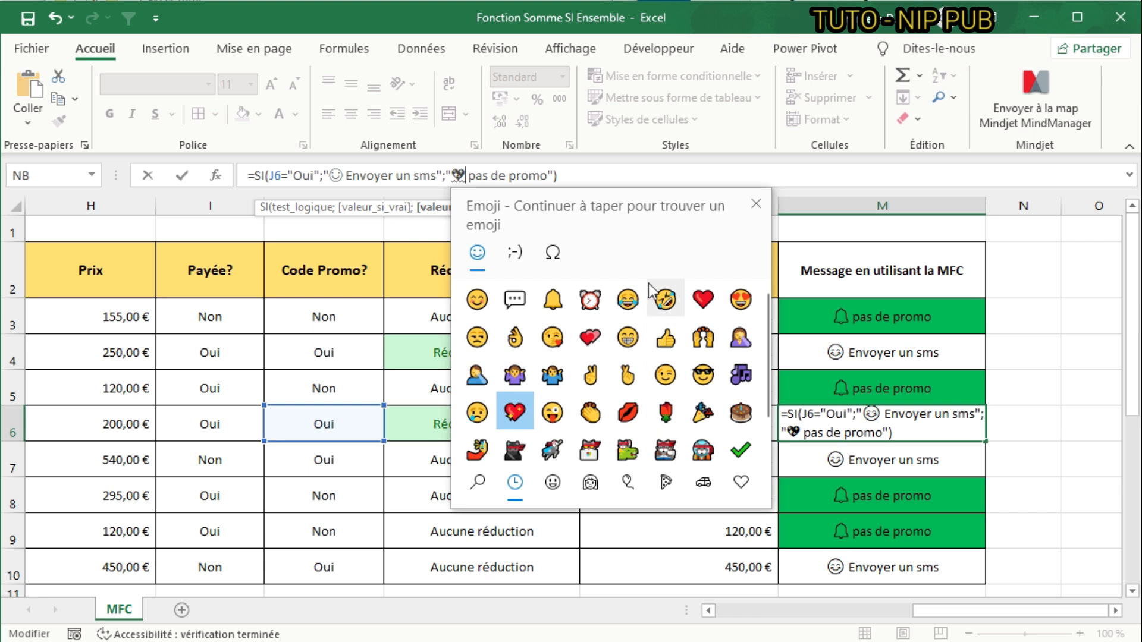
{"action": "left_click", "coordinate": [569, 174]}
{"action": "left_click", "coordinate": [568, 174]}
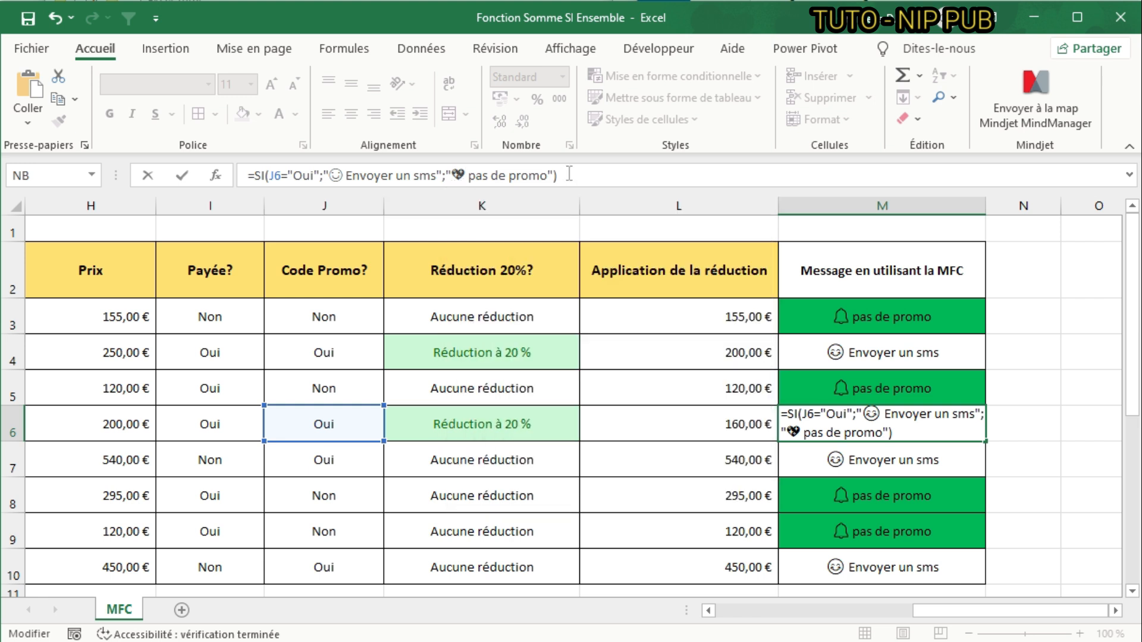
{"action": "key", "text": "Return"}
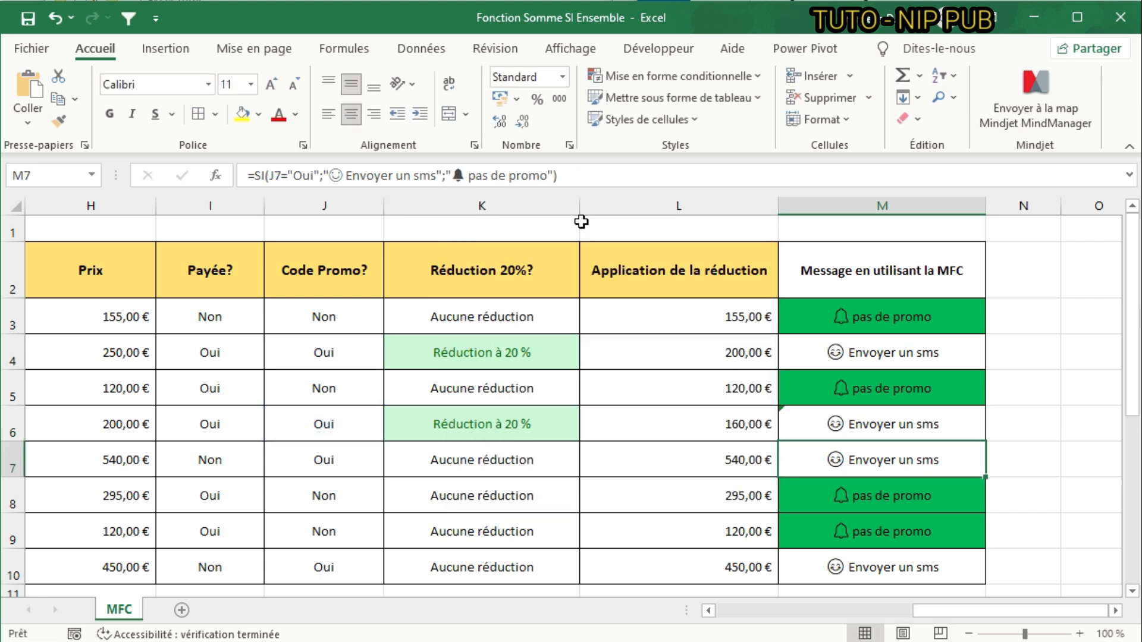
- Fill the edited M6 formula down to M10 and select M8 to check its message
{"action": "left_click", "coordinate": [911, 424]}
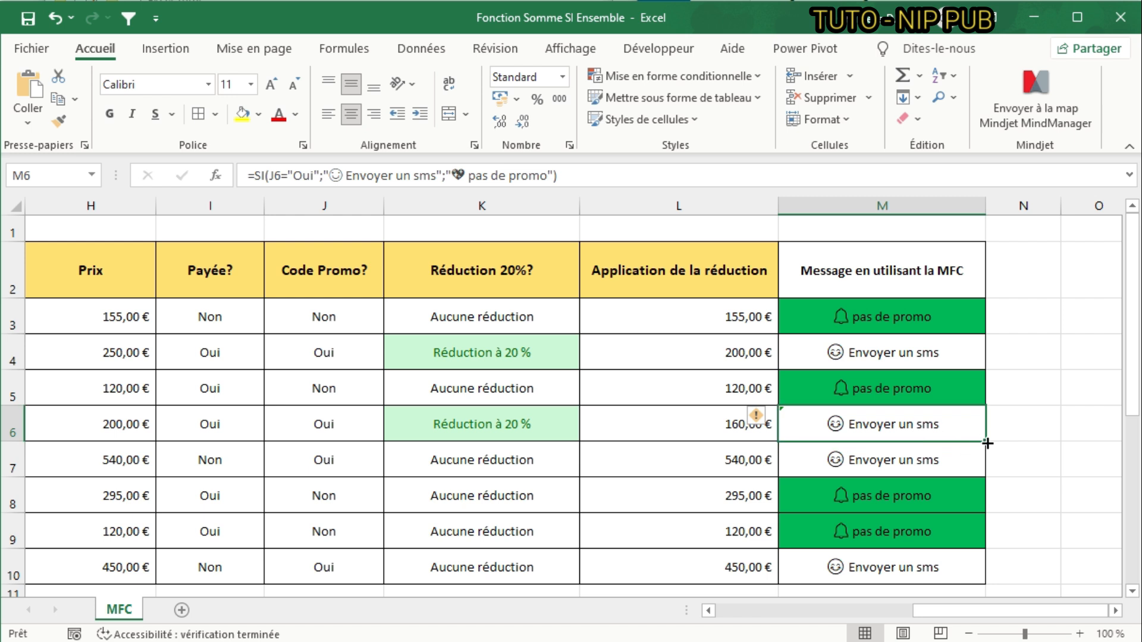
{"action": "left_click_drag", "start_coordinate": [986, 442], "coordinate": [981, 576]}
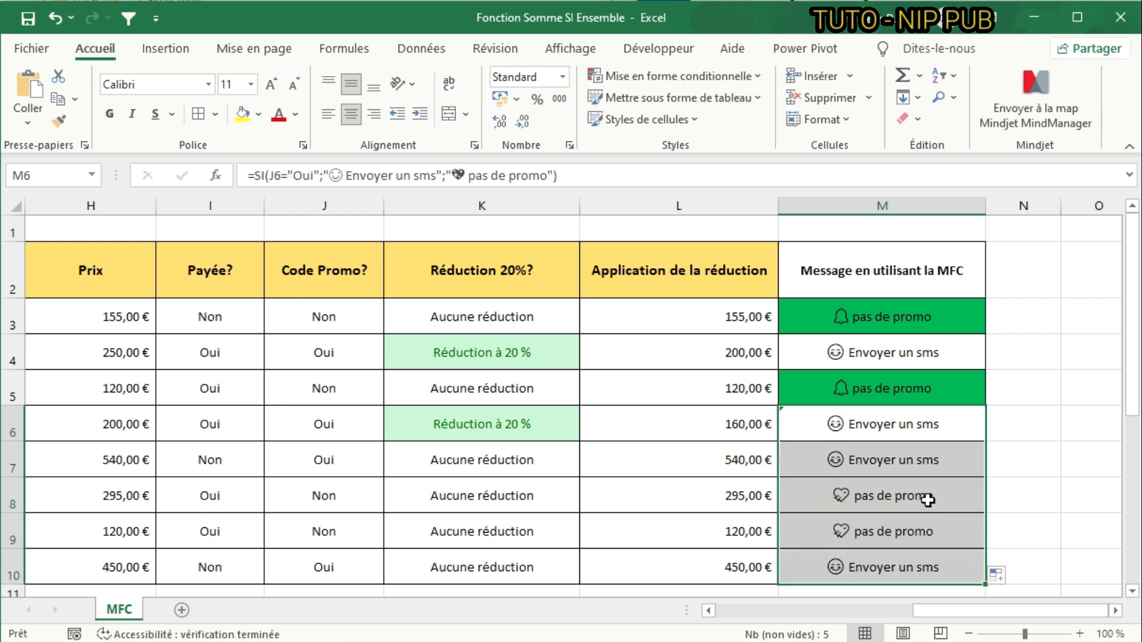
{"action": "left_click", "coordinate": [852, 498]}
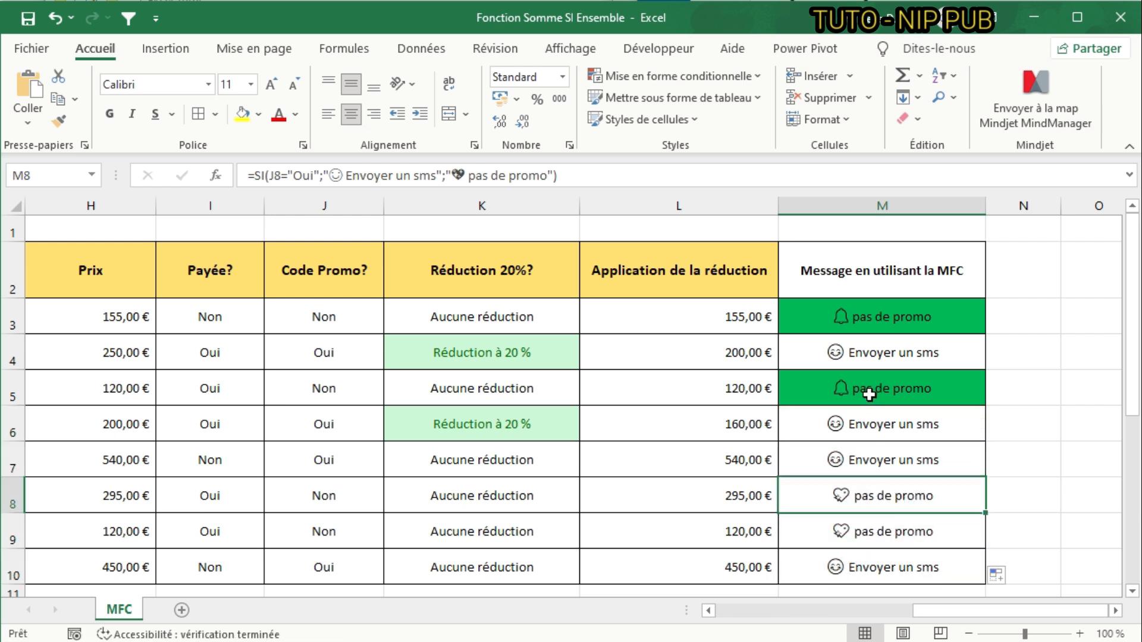